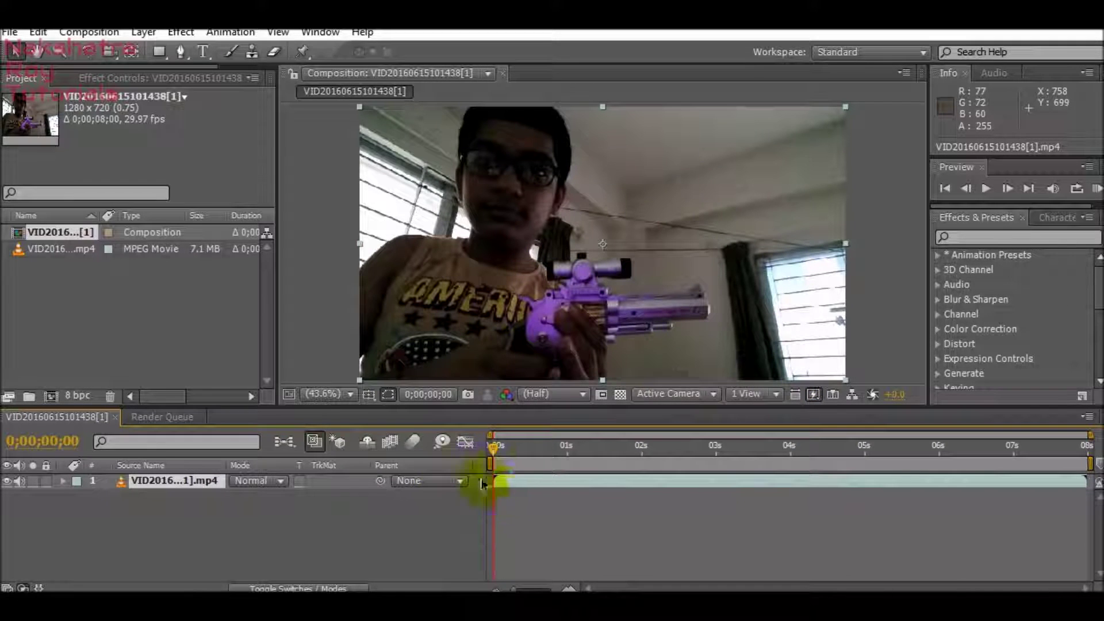
Scrub the time indicator across the 8-second webcam clip to review the toy gun shot.
drag(503, 454, 1087, 451)
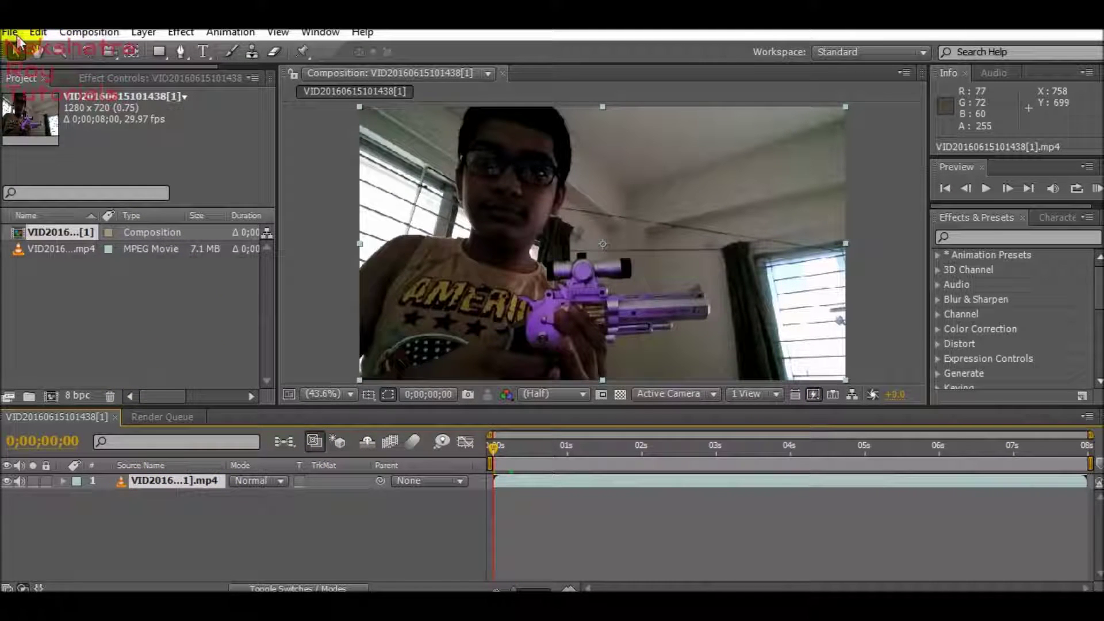
Start a File > Import > File import and browse to the D: drive.
click(14, 35)
mouse_move(49, 281)
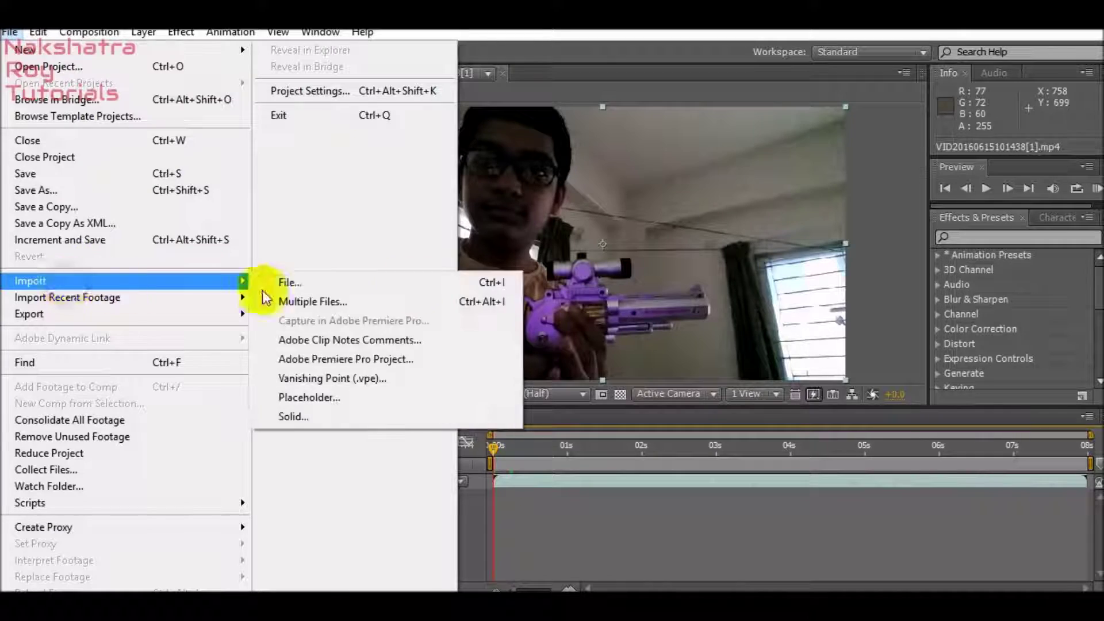
click(419, 283)
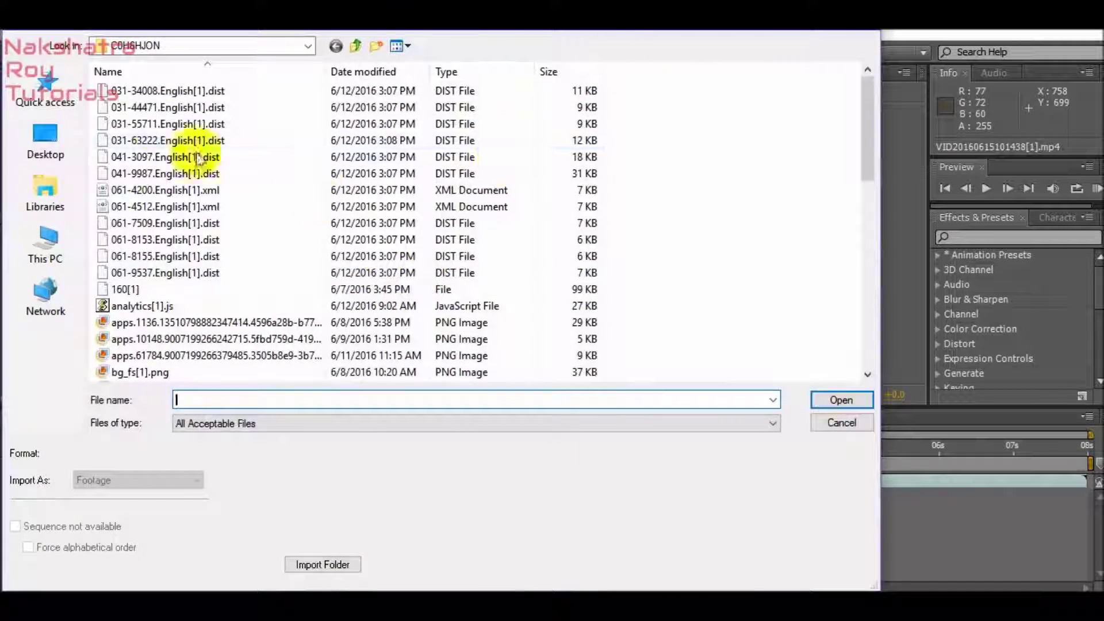
click(66, 246)
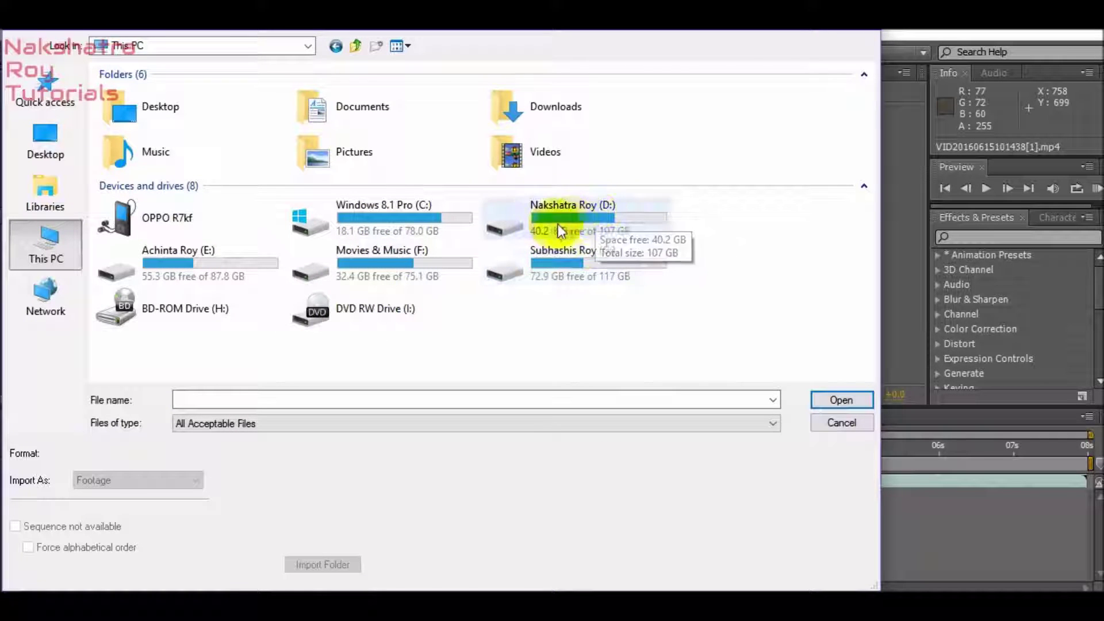
double_click(583, 219)
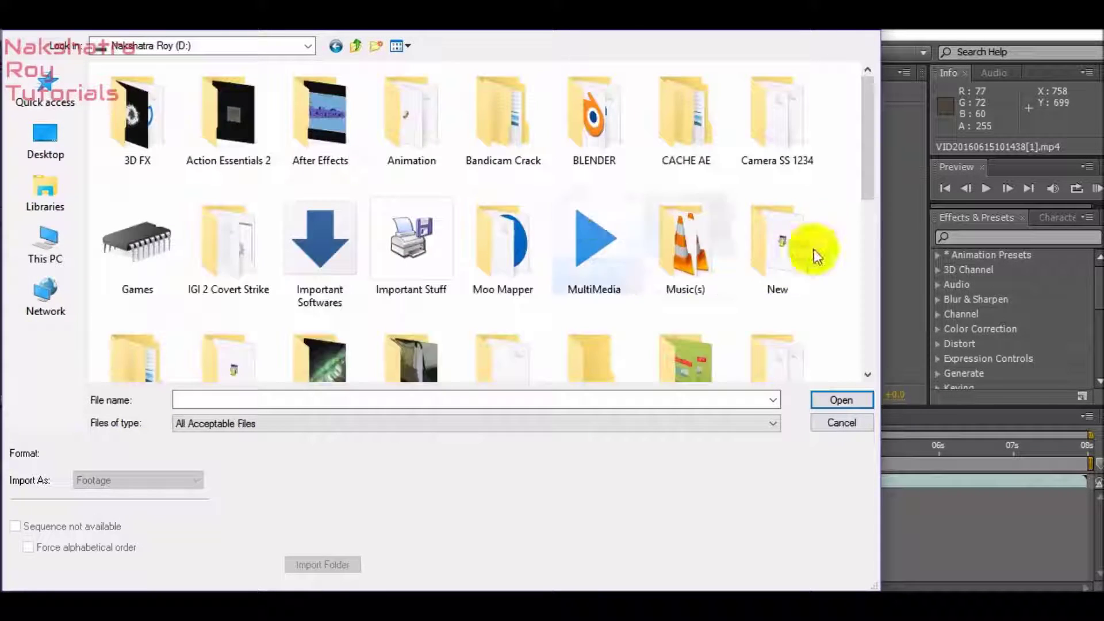
mouse_move(868, 143)
mouse_down()
mouse_move(868, 291)
mouse_move(879, 138)
mouse_up()
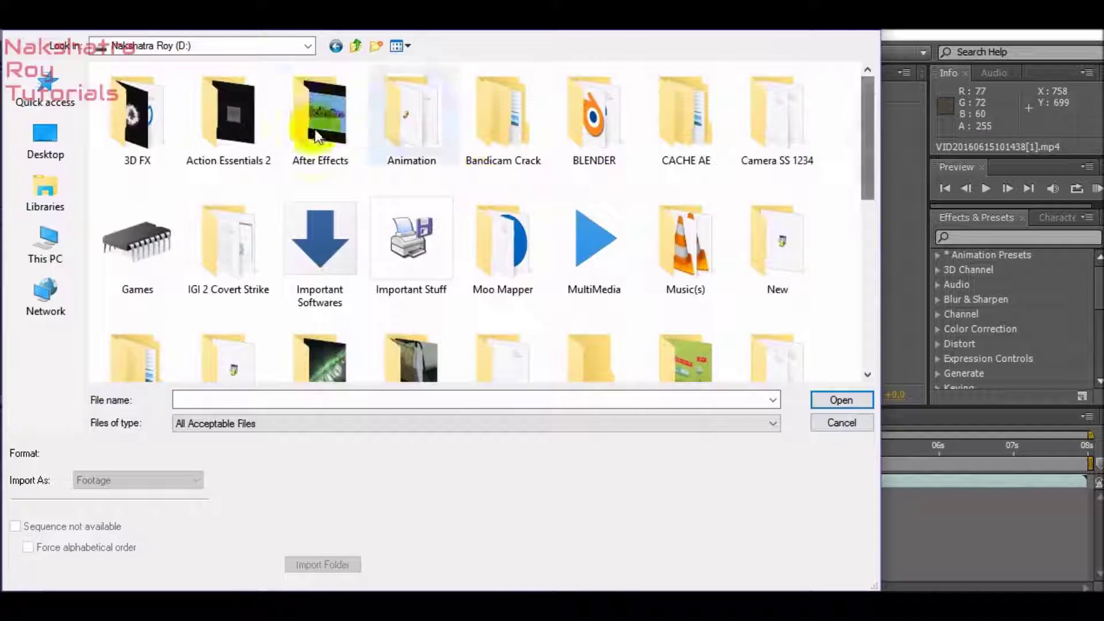
In Action Essentials 2\Action Essentials 2, import Muzzle_Flash_07_WMV V9.apple.mp4.
double_click(241, 118)
double_click(138, 115)
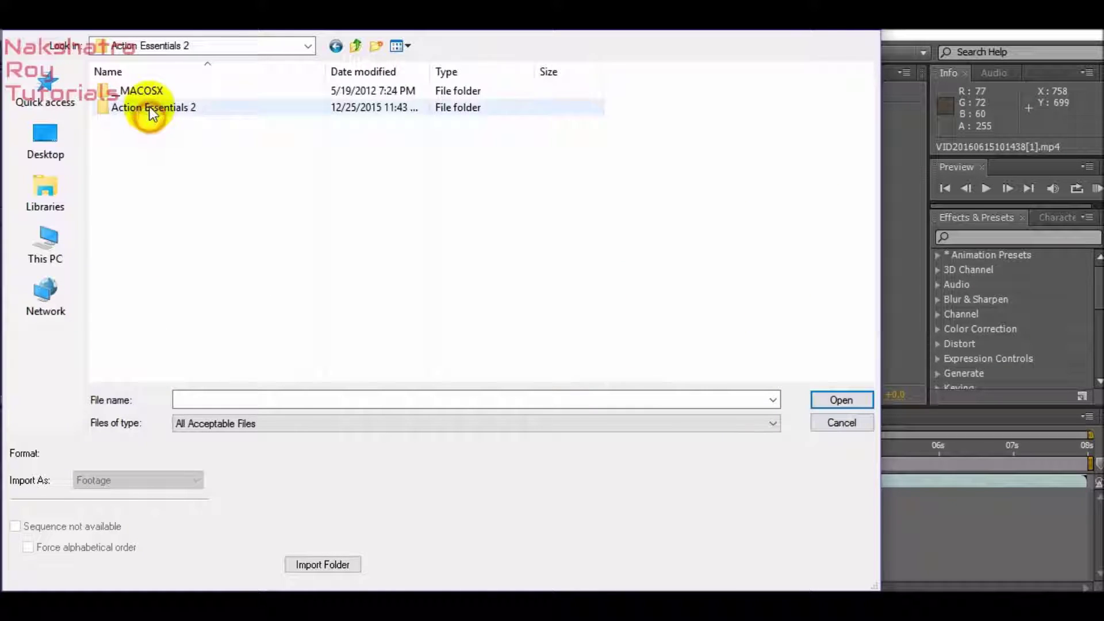
double_click(151, 113)
scroll(518, 236, down, 10)
click(535, 244)
scroll(535, 244, down, 2)
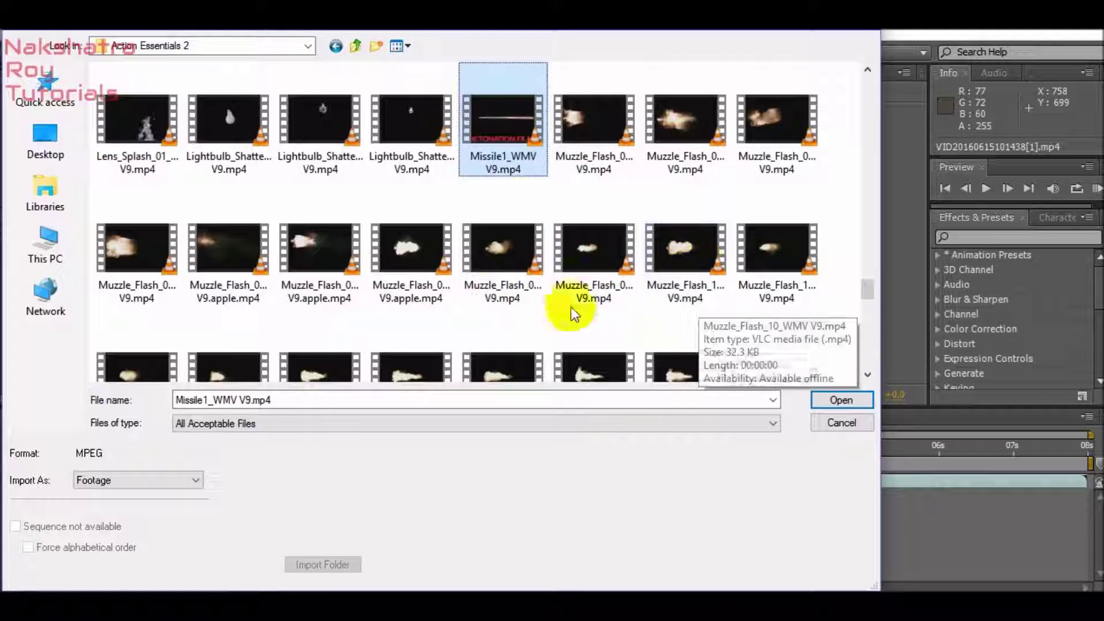
click(397, 293)
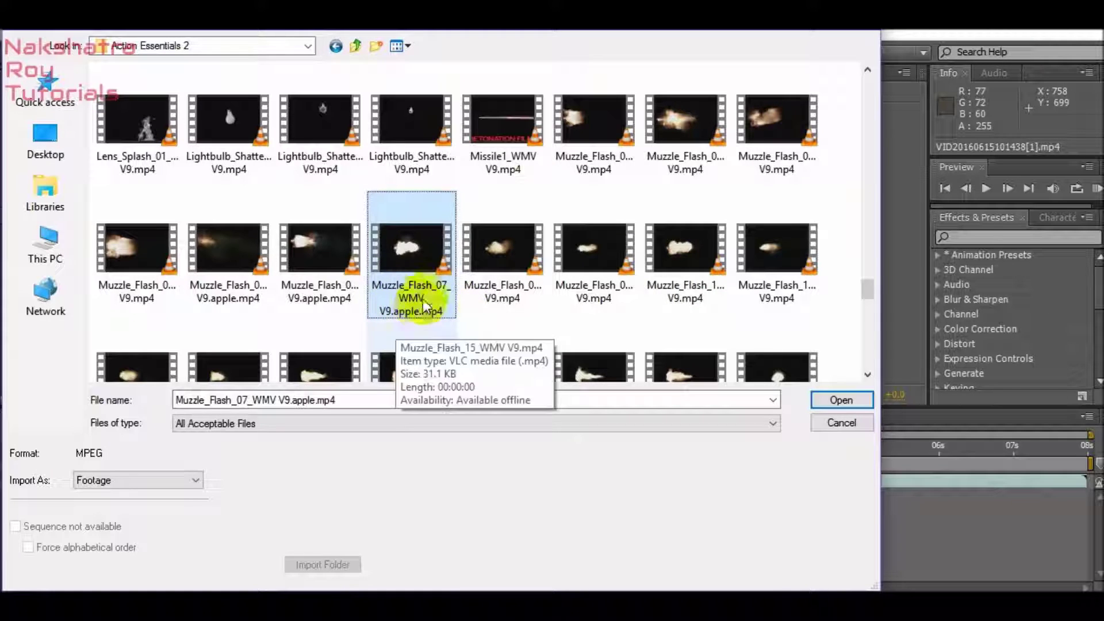
double_click(426, 277)
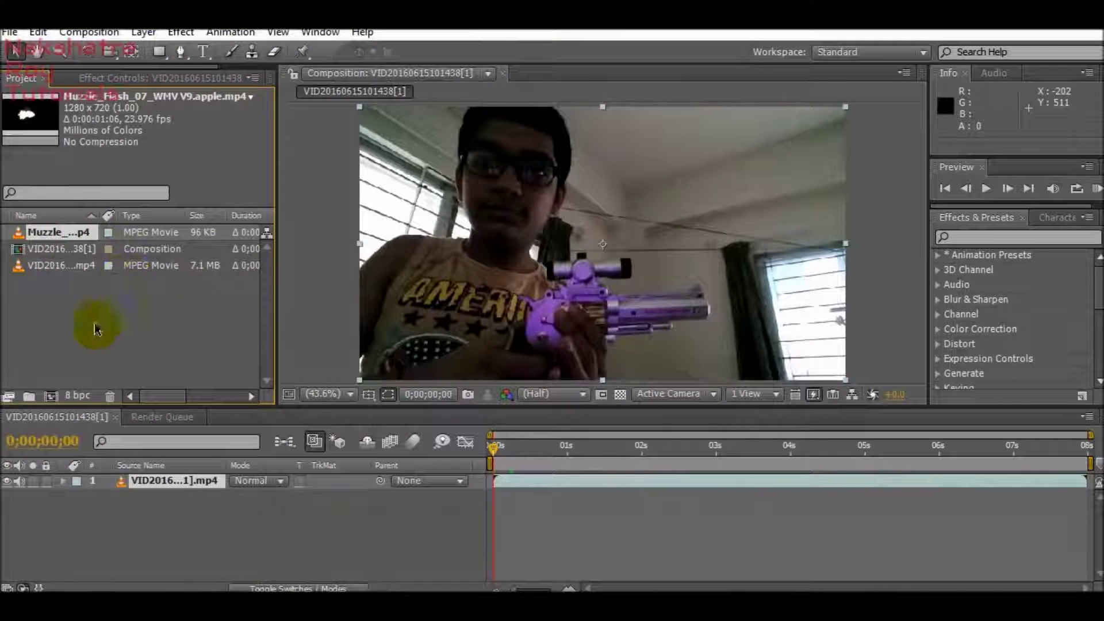
Drop the muzzle flash clip above the webcam layer and start it at 0;00;03;22.
drag(57, 232, 54, 266)
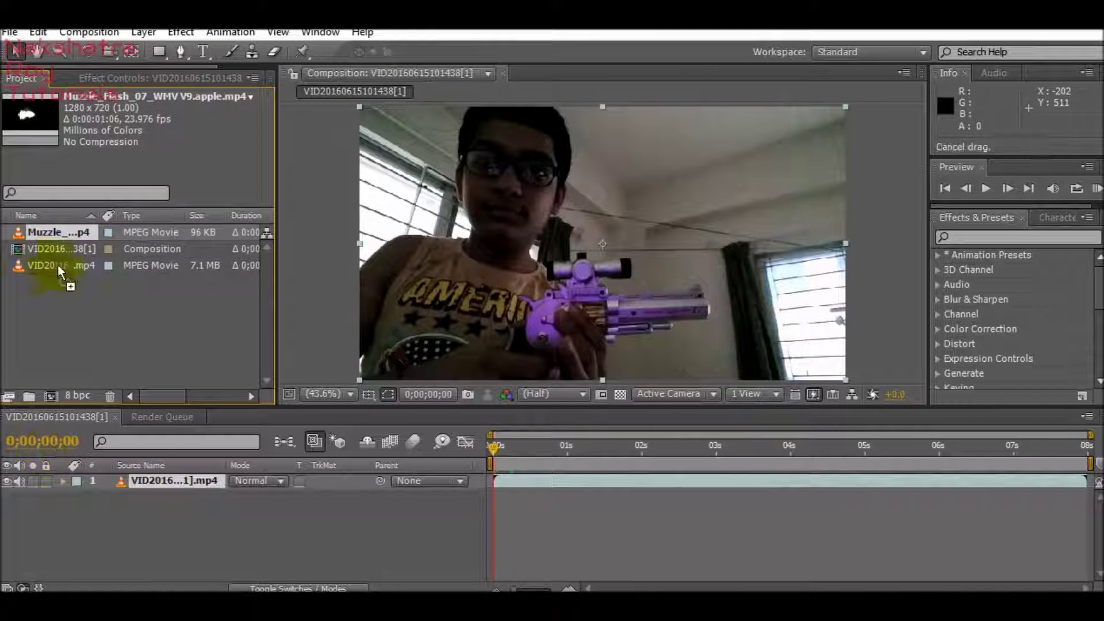
drag(155, 463, 89, 275)
drag(229, 151, 188, 477)
drag(494, 457, 774, 471)
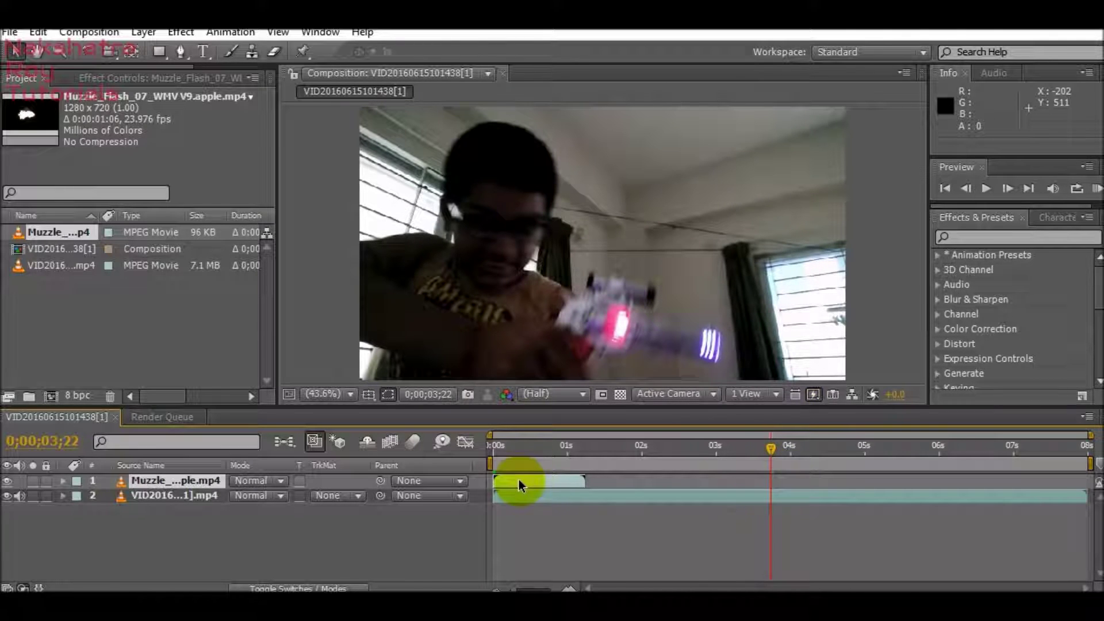
drag(518, 483, 796, 488)
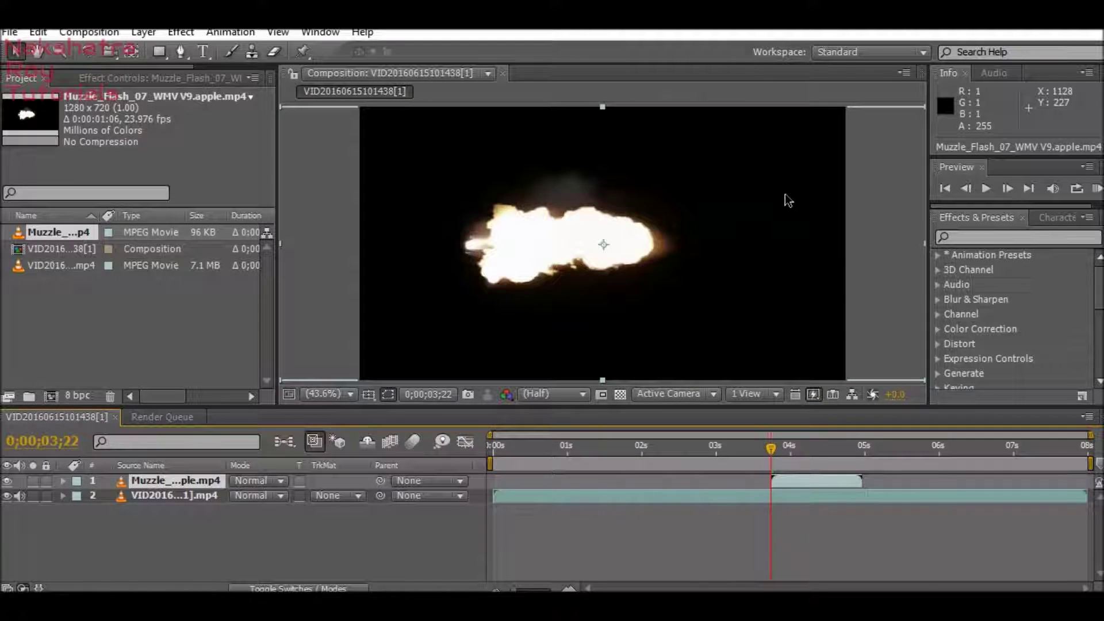
Zoom the viewer out, scale the muzzle flash layer down, and move it to the upper middle.
scroll(695, 239, down, 3)
scroll(647, 268, up, 8)
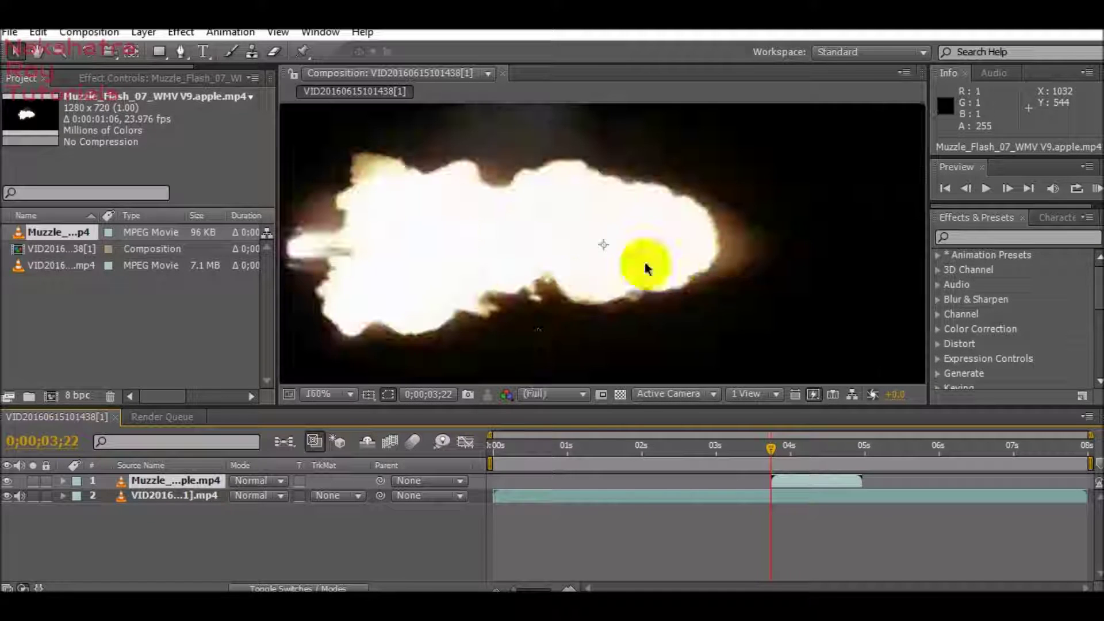
click(329, 394)
click(357, 102)
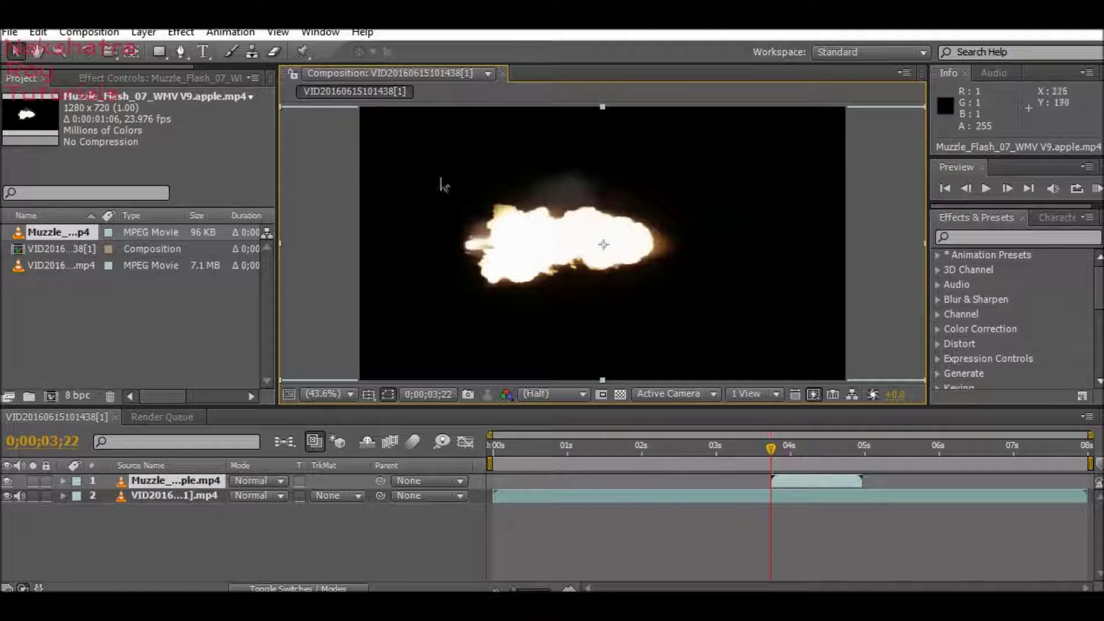
key(comma)
key(comma)
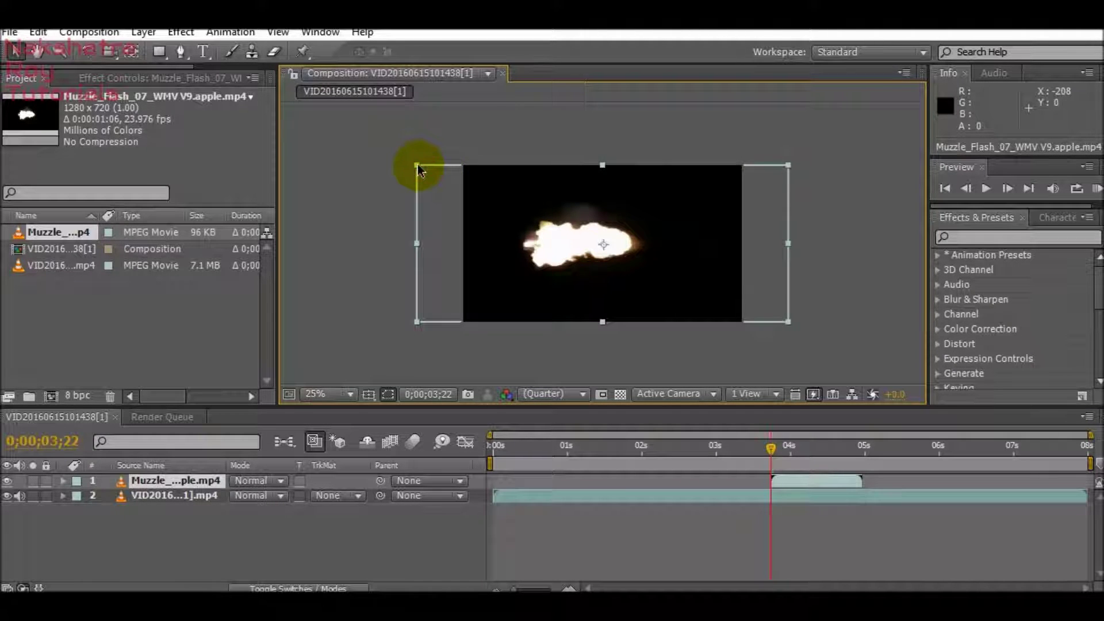
drag(429, 170, 505, 202)
drag(569, 229, 697, 291)
drag(639, 268, 370, 80)
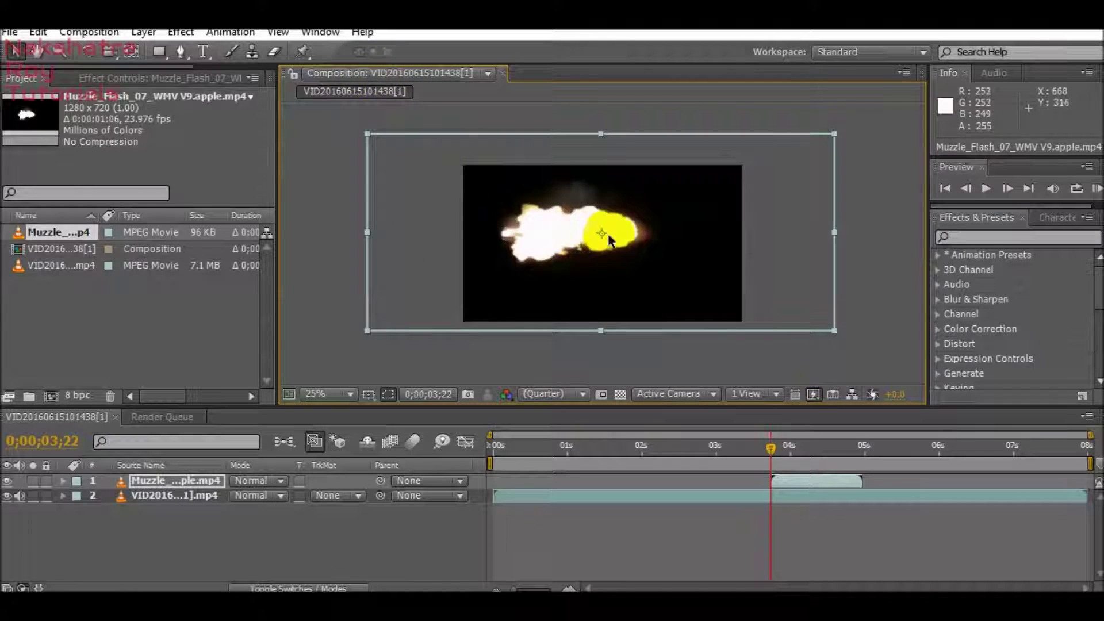
click(981, 238)
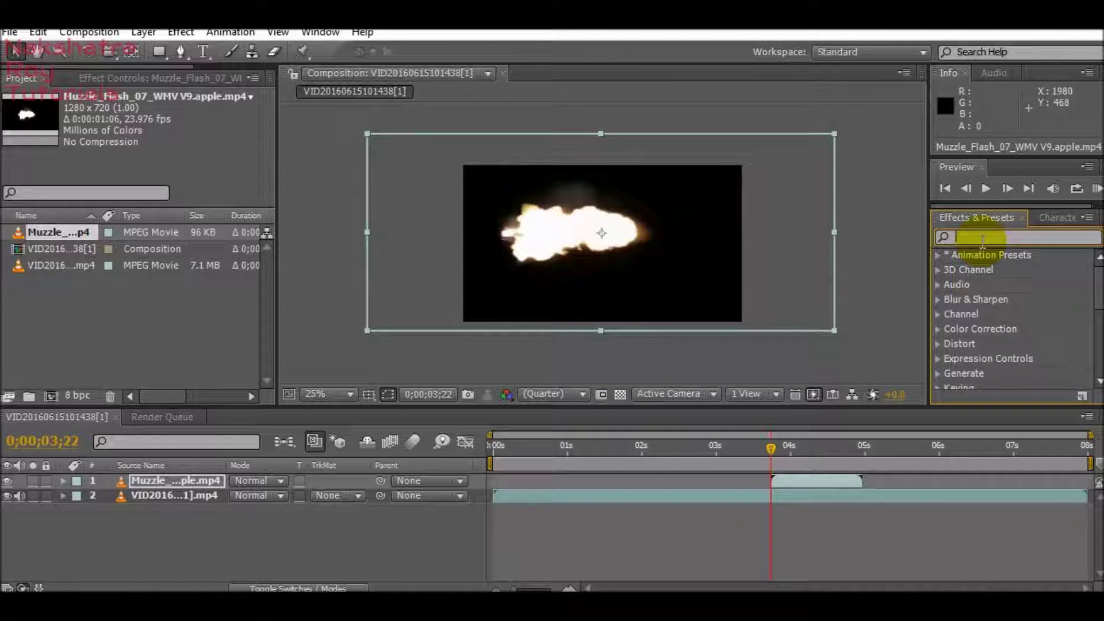
Apply Linear Color Key to the muzzle flash layer, keying out its black background.
text(Color Key)
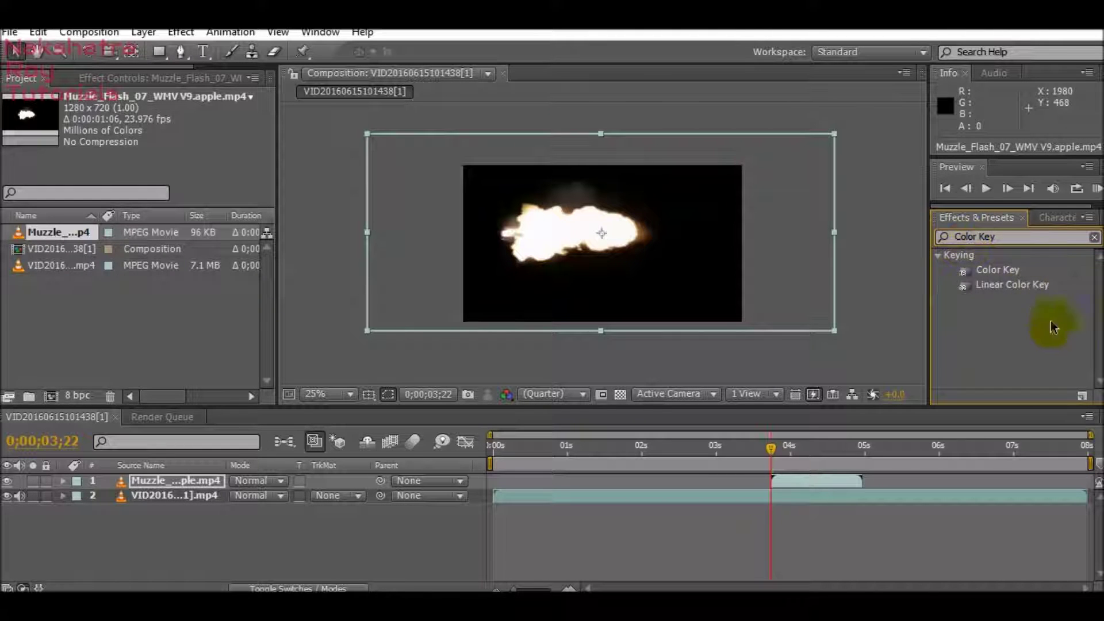
drag(1011, 285, 166, 478)
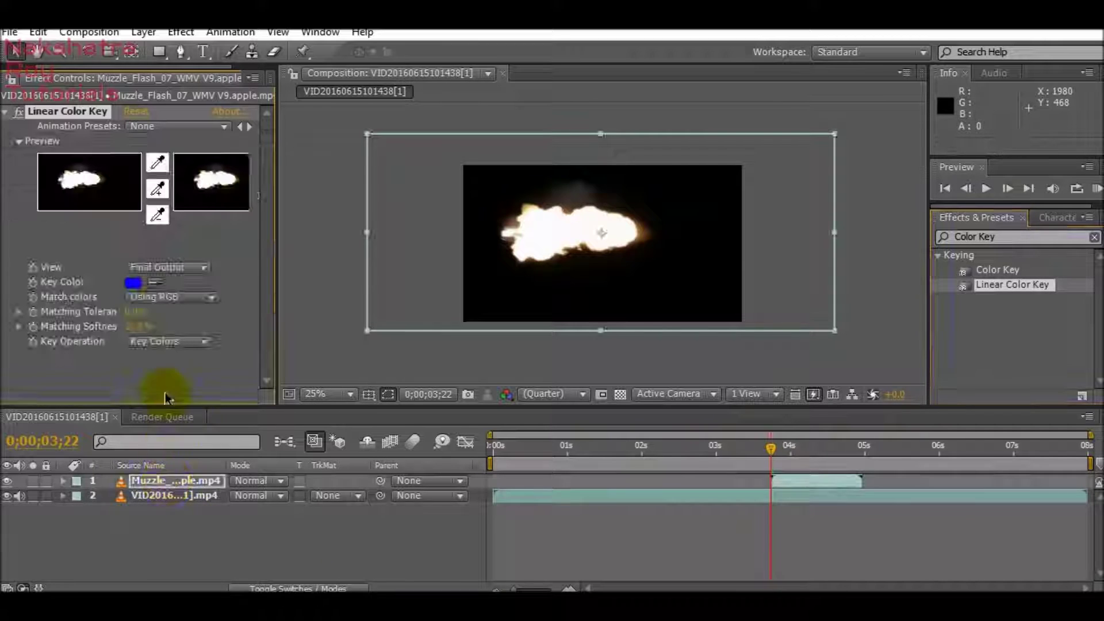
click(158, 282)
click(671, 272)
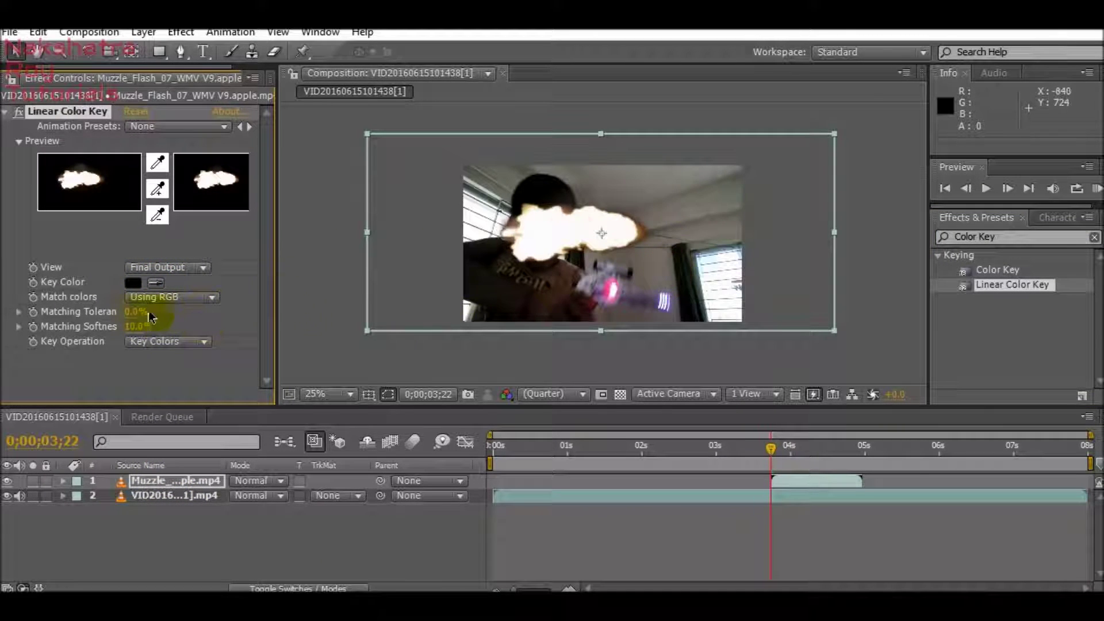
Position the flash over the gun's muzzle at frame 03;23.
click(177, 475)
click(661, 150)
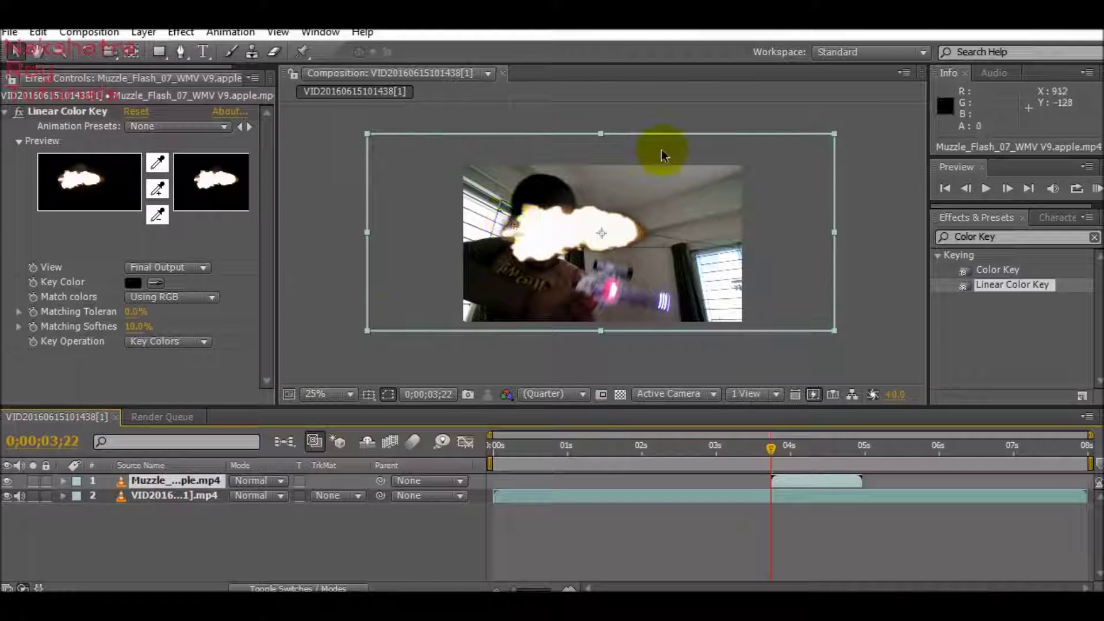
drag(684, 164, 785, 342)
click(774, 450)
mouse_move(774, 450)
mouse_down()
mouse_move(784, 447)
mouse_move(774, 449)
mouse_up()
click(740, 211)
drag(653, 293, 659, 256)
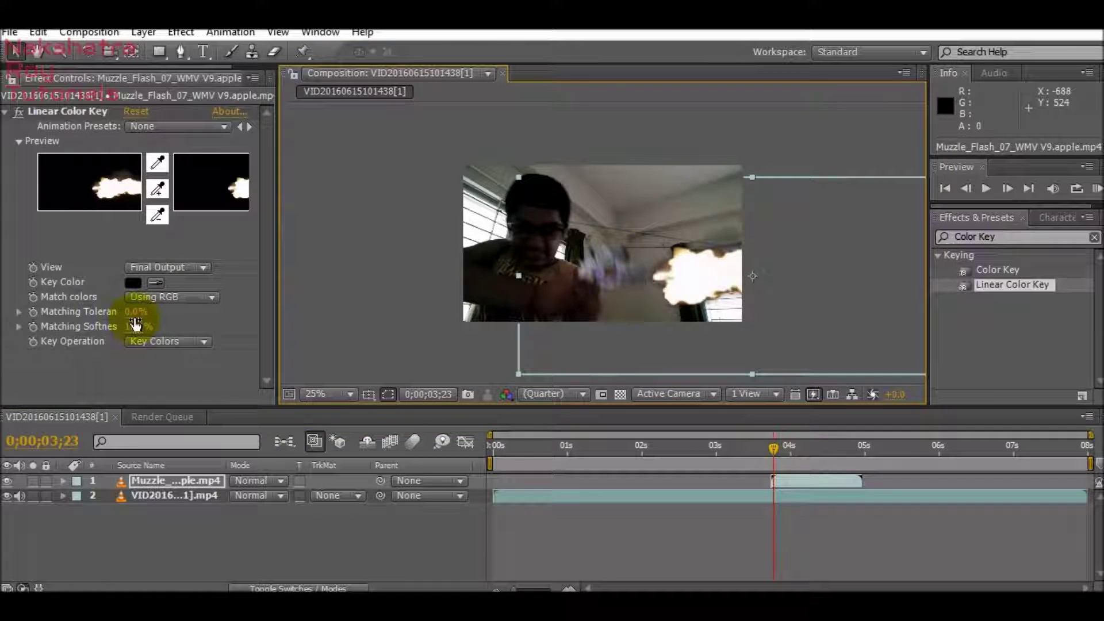
Set the key's Tolerance to 21% and Softness to 53%.
drag(133, 312, 145, 312)
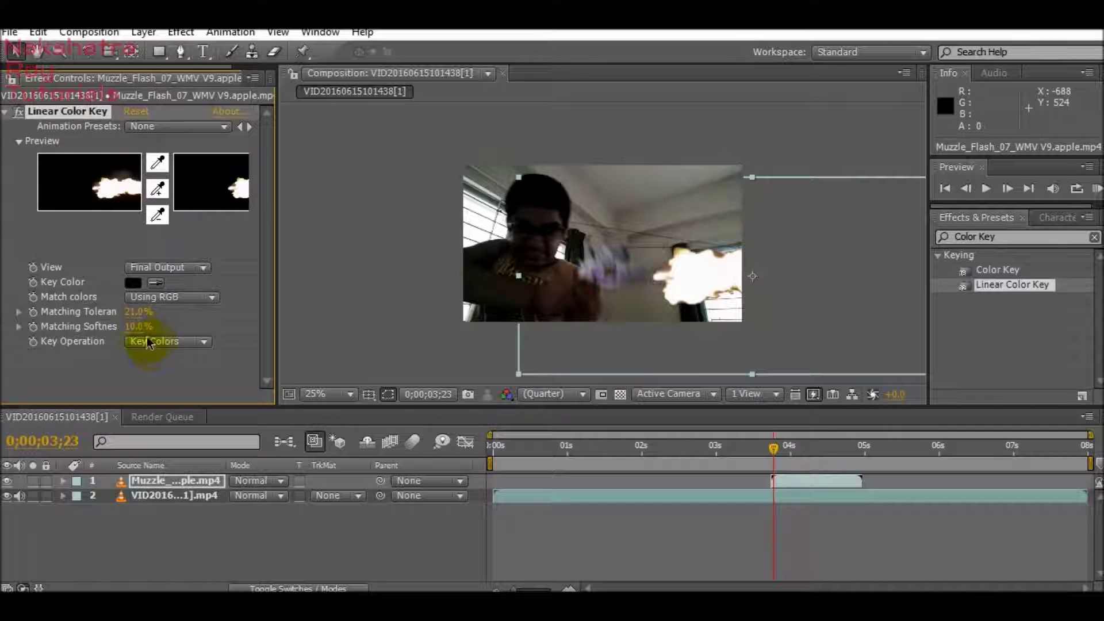
drag(137, 327, 165, 326)
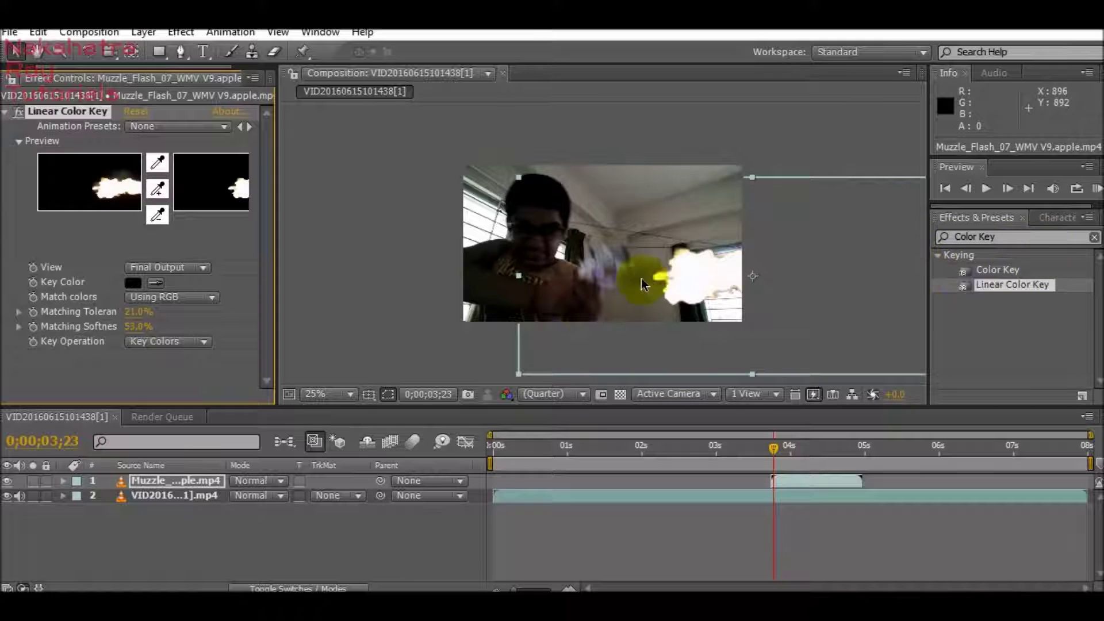
click(1053, 237)
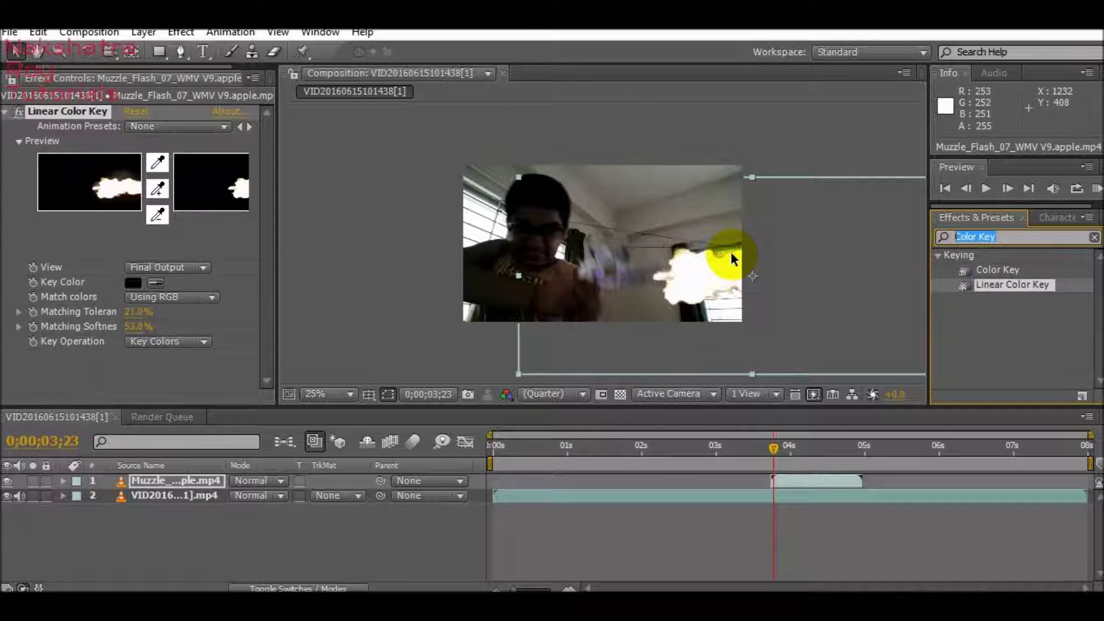
Apply Stylize > Glow with 55.3% threshold to the flash and nudge it slightly left.
text(Glow)
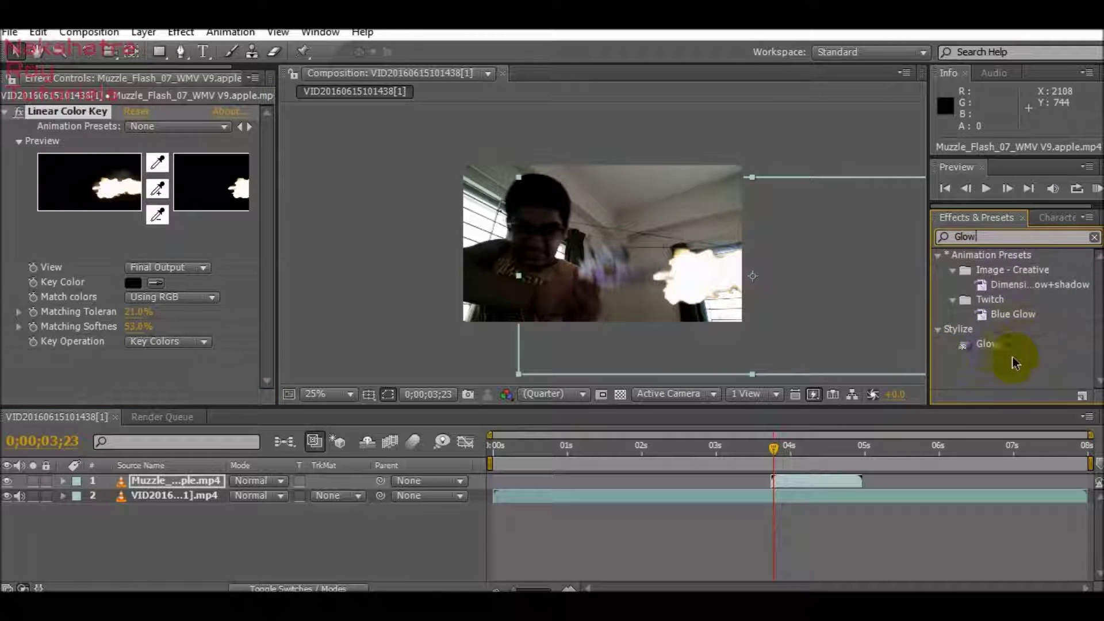
drag(992, 348, 184, 483)
drag(137, 190, 148, 219)
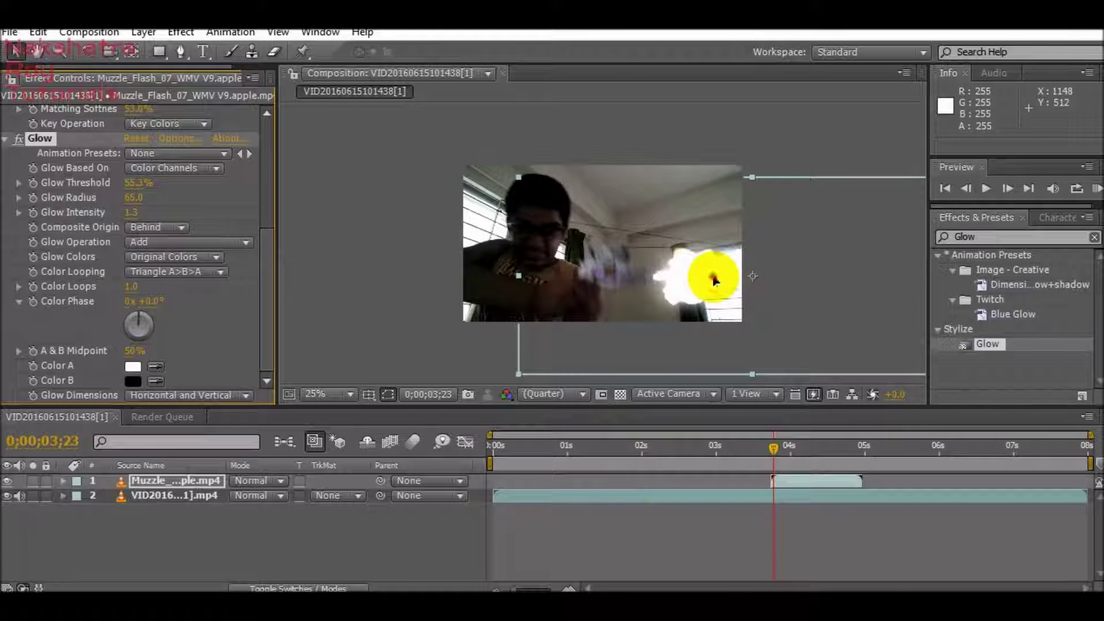
drag(713, 280, 702, 274)
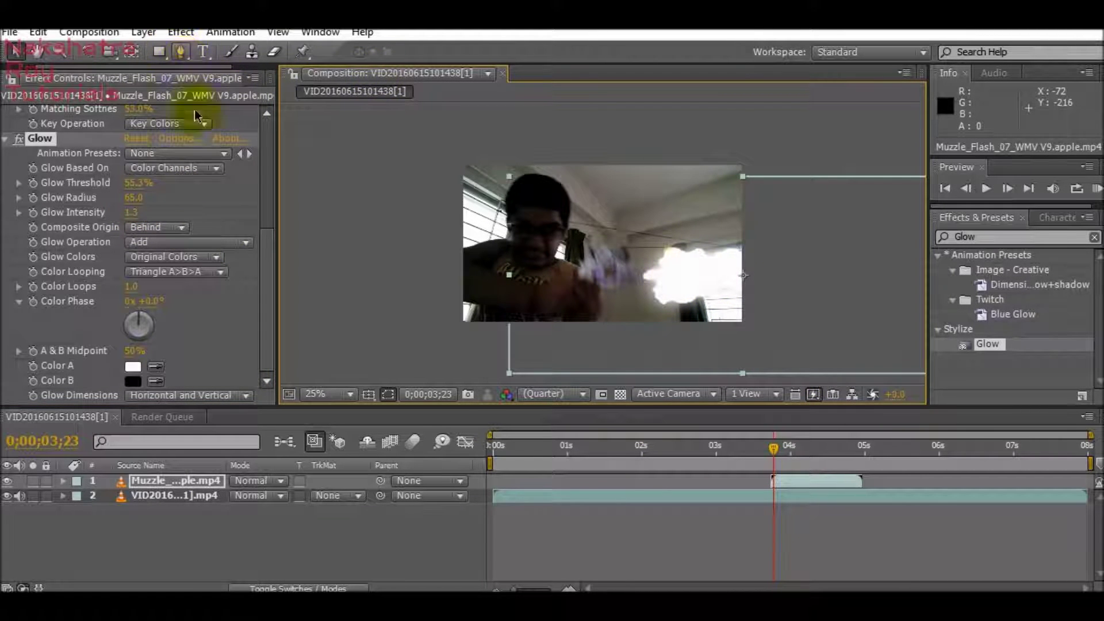
click(633, 296)
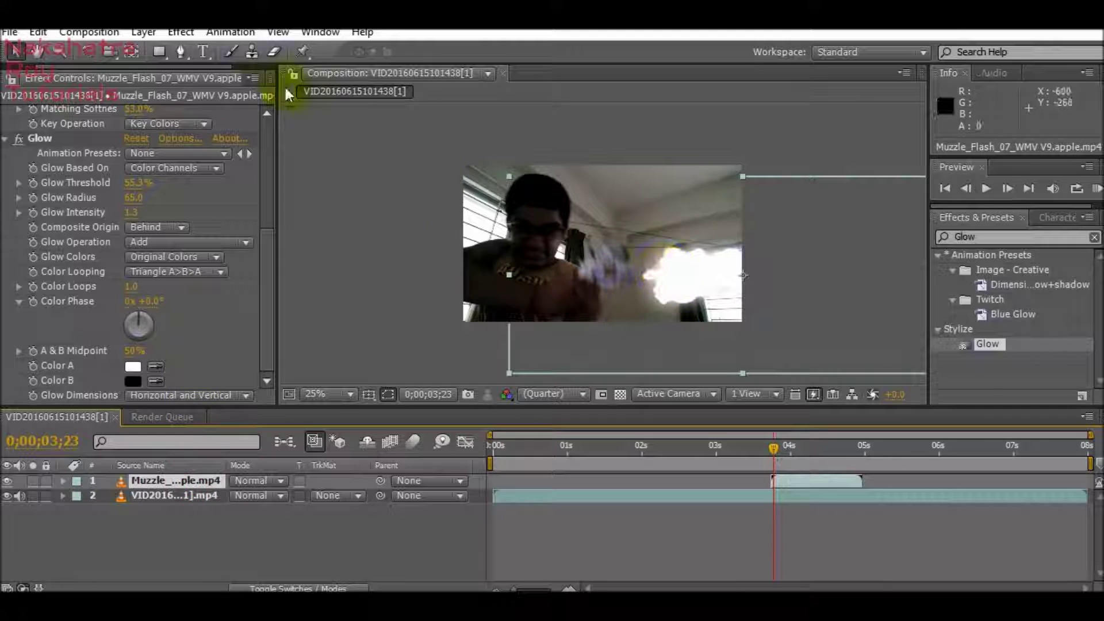
Draw a Pen mask around the gun on the muzzle flash layer.
key(g)
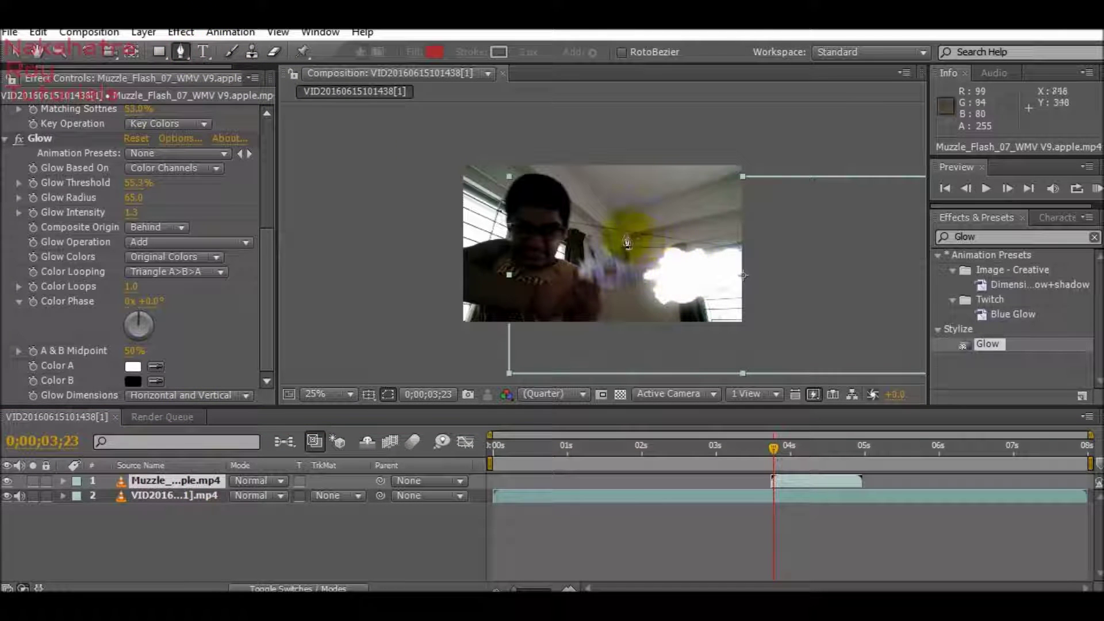
click(624, 222)
click(656, 257)
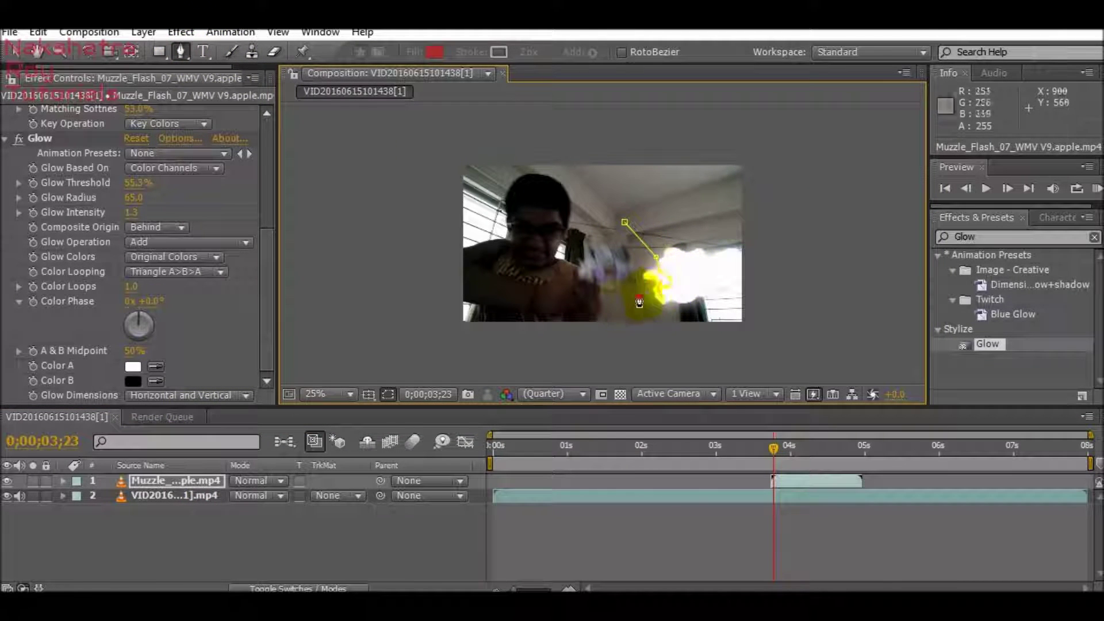
click(590, 278)
click(599, 232)
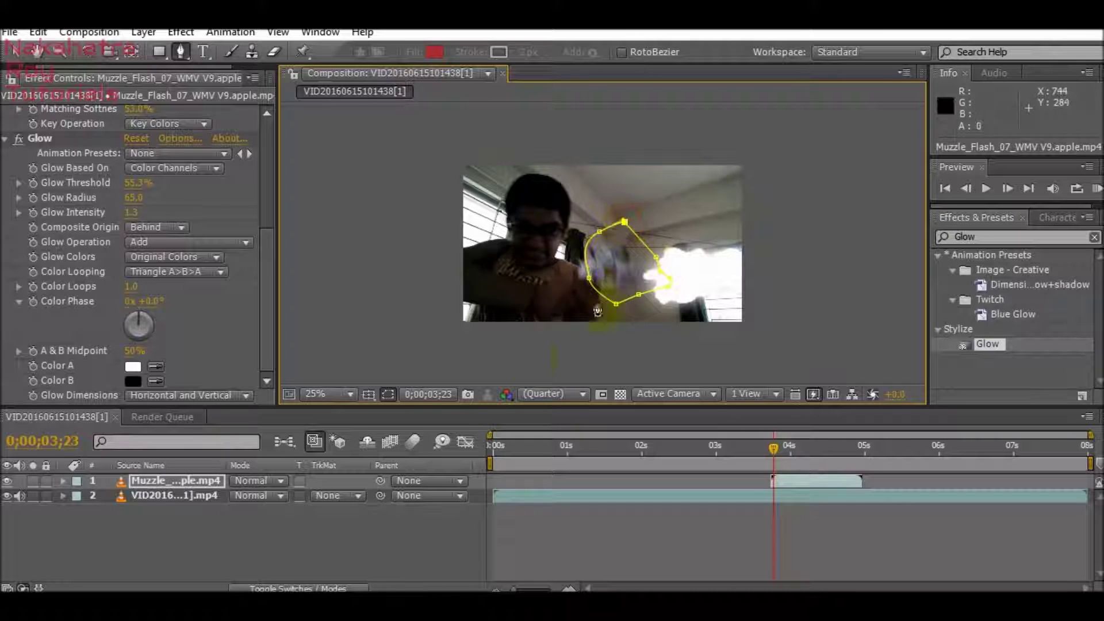
click(74, 486)
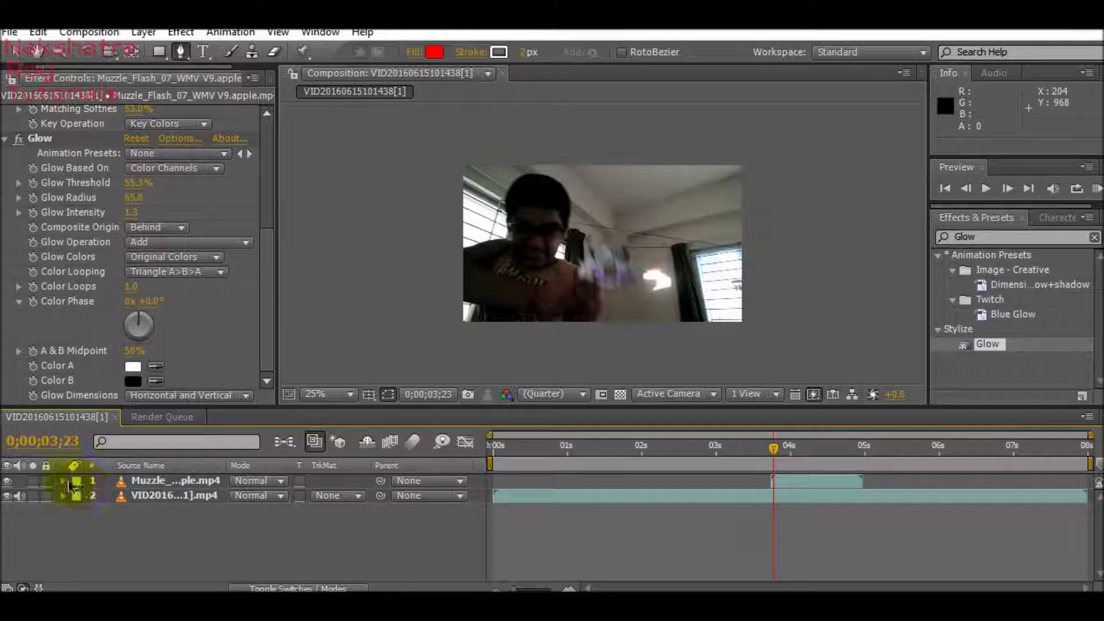
Set Mask 1 to Inverted and check frames around 4 seconds.
click(63, 481)
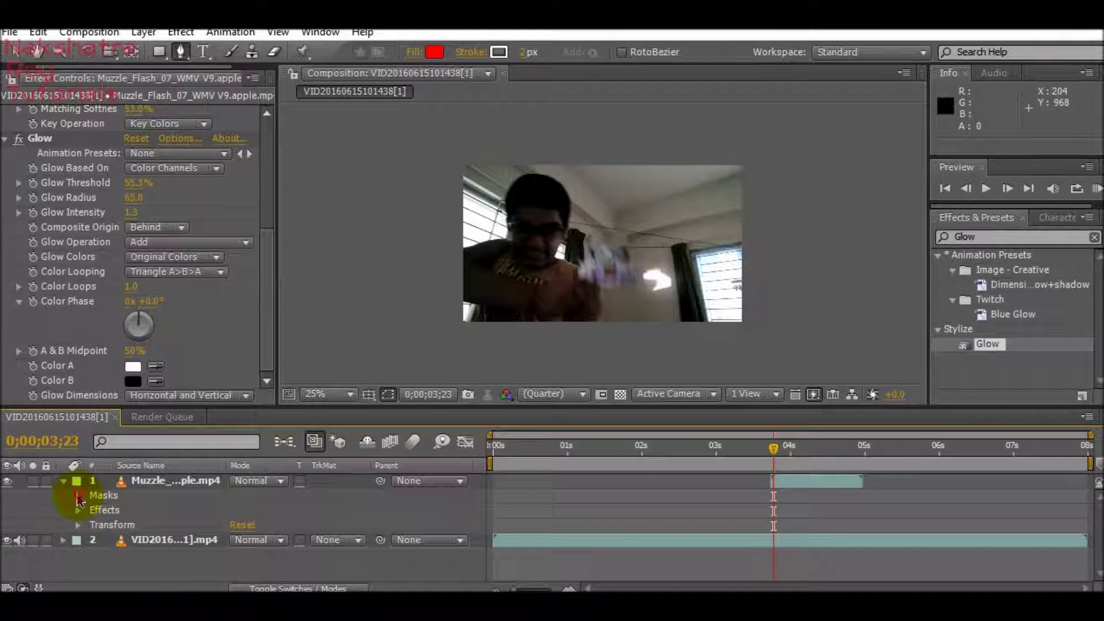
click(79, 498)
click(295, 511)
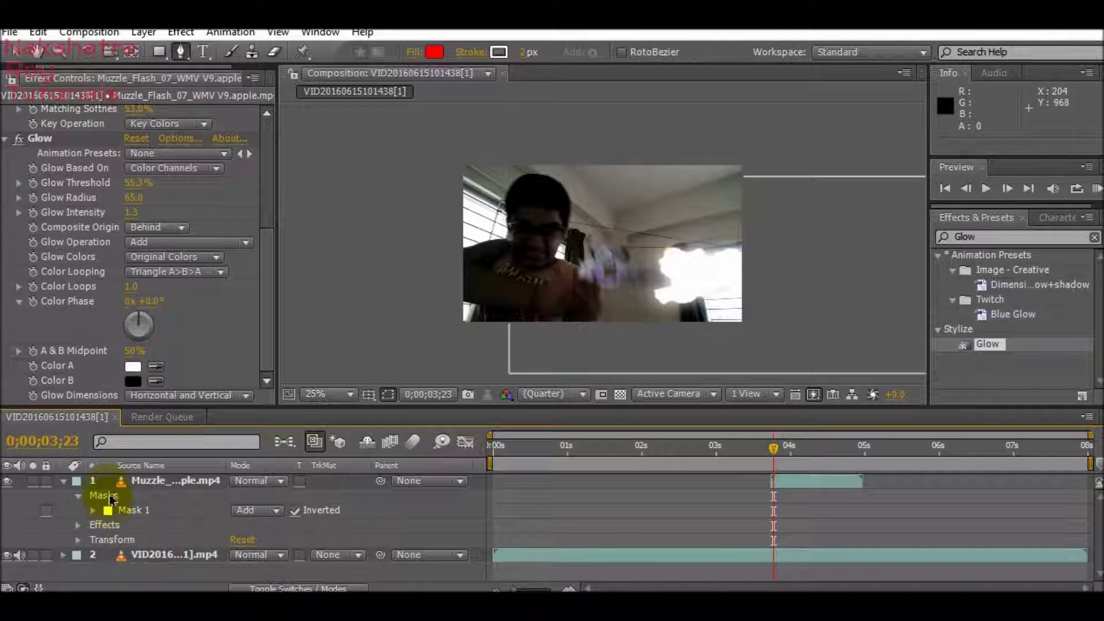
click(63, 481)
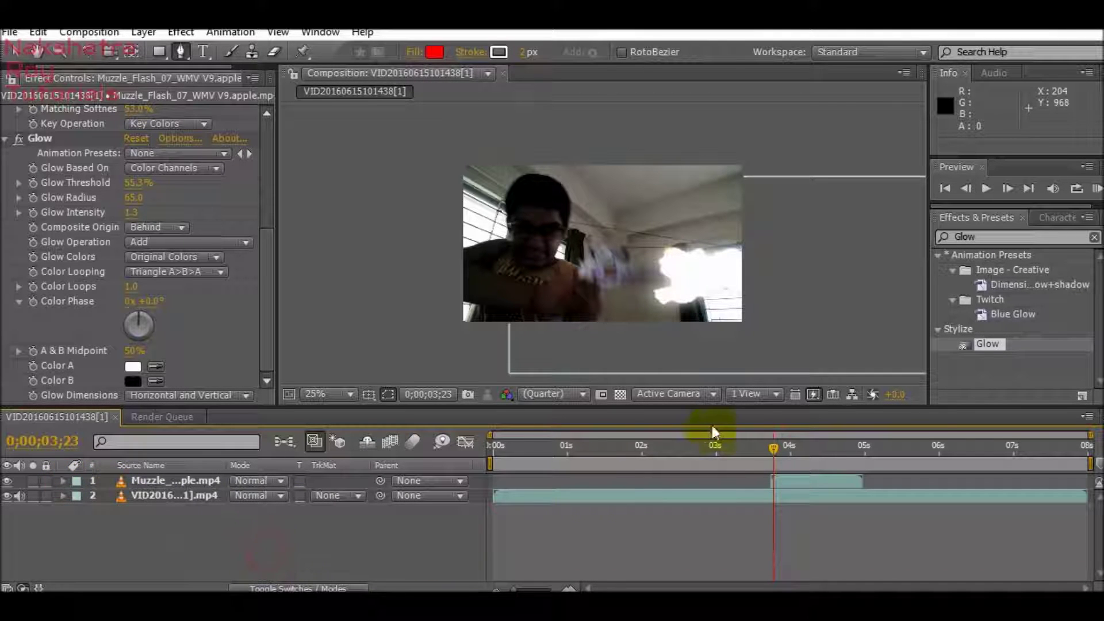
mouse_move(772, 455)
mouse_down()
mouse_move(788, 449)
mouse_move(758, 450)
mouse_move(769, 443)
mouse_up()
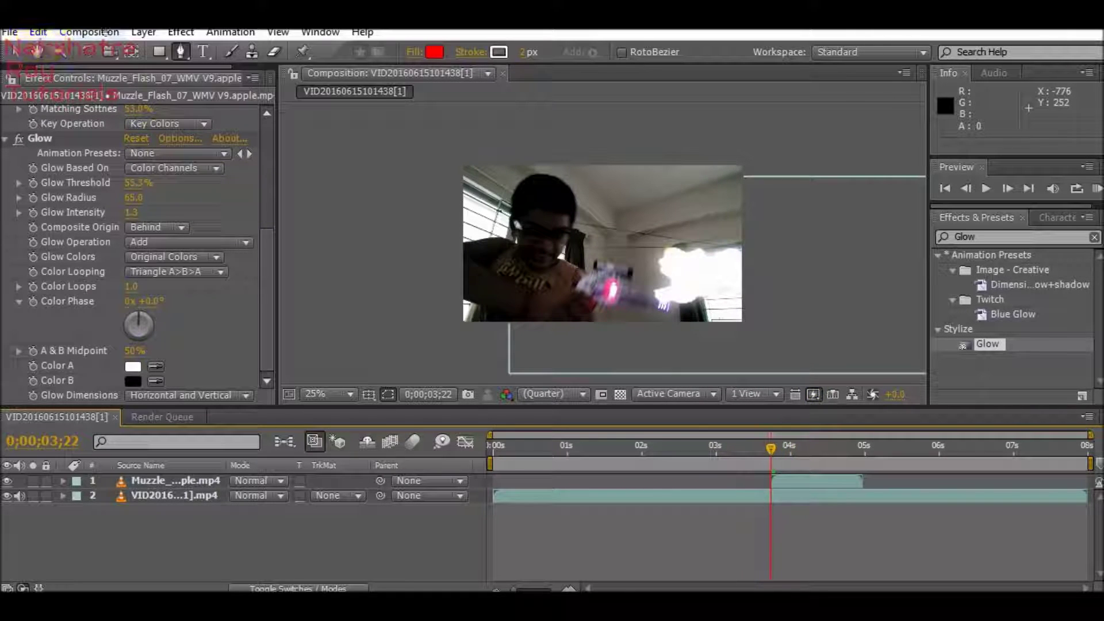
Create a Medium Yellow Solid layer and hide it.
right_click(172, 542)
mouse_move(217, 433)
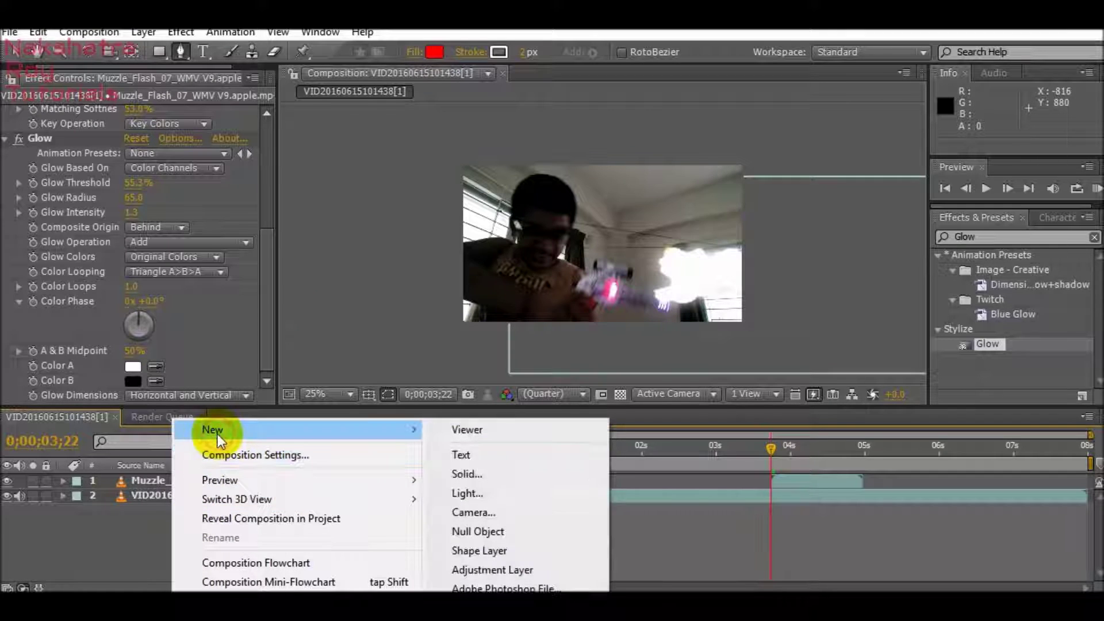
click(511, 472)
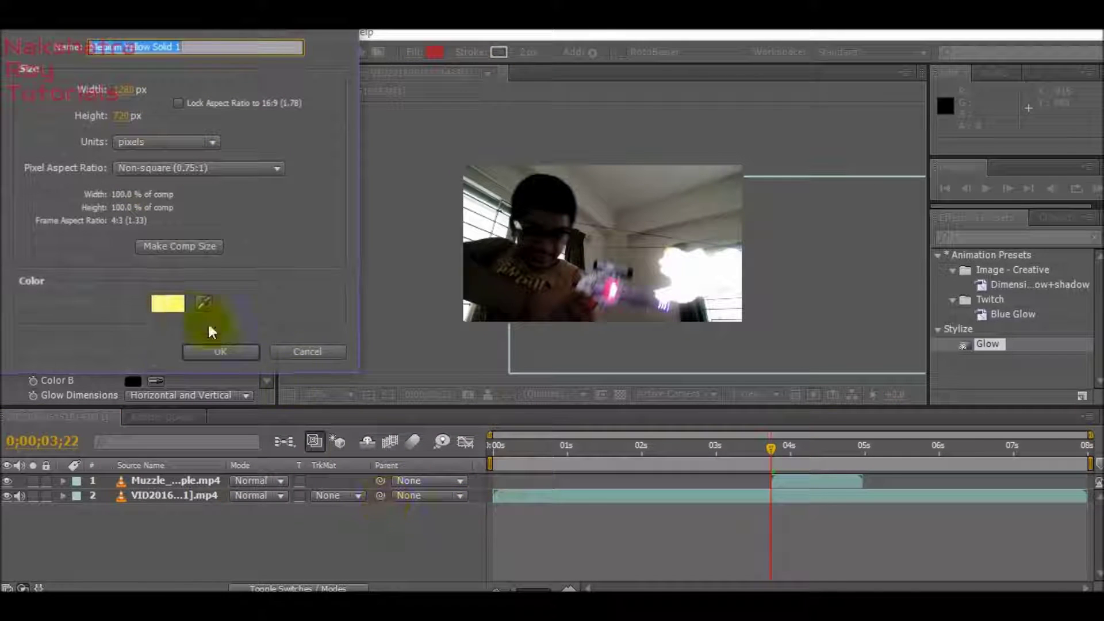
click(222, 351)
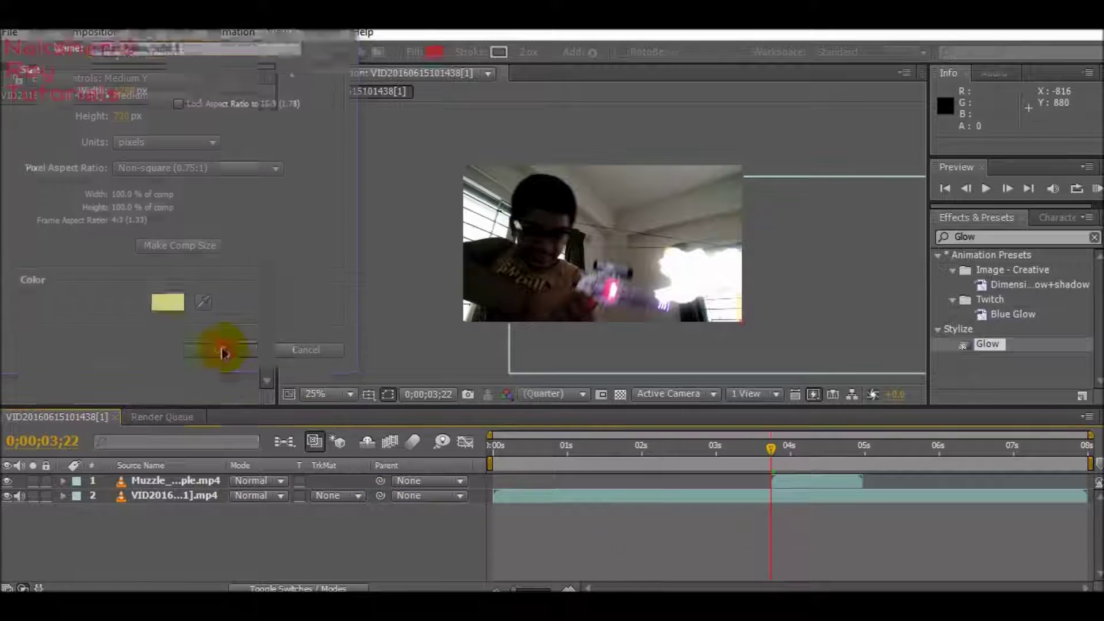
click(7, 481)
Draw Pen masks on the yellow solid over the ceiling and the left window.
click(572, 184)
click(613, 218)
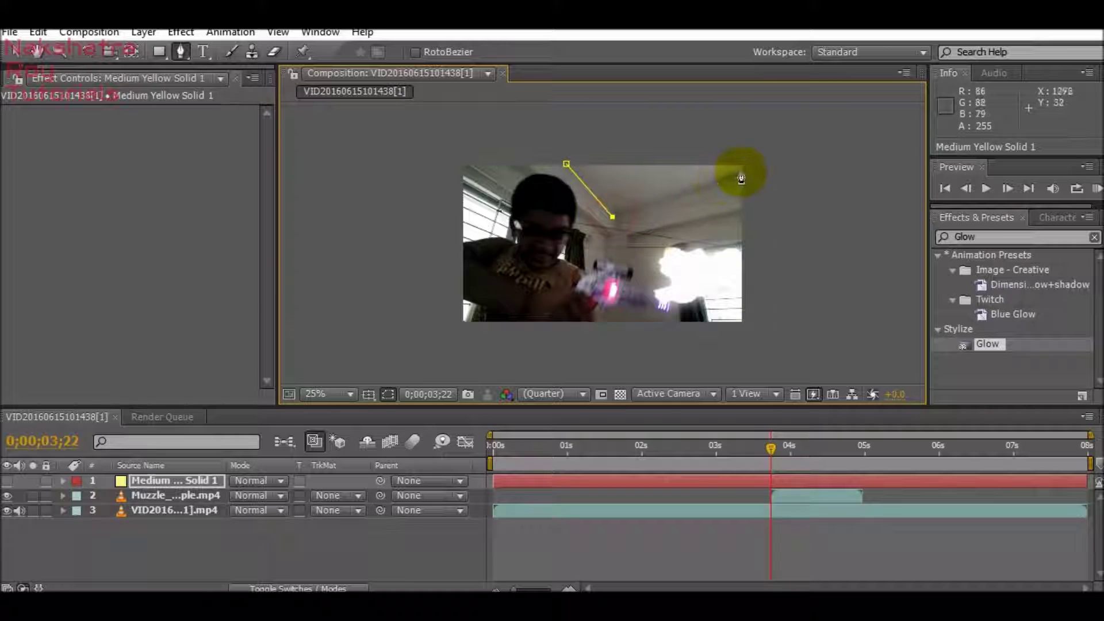
click(758, 161)
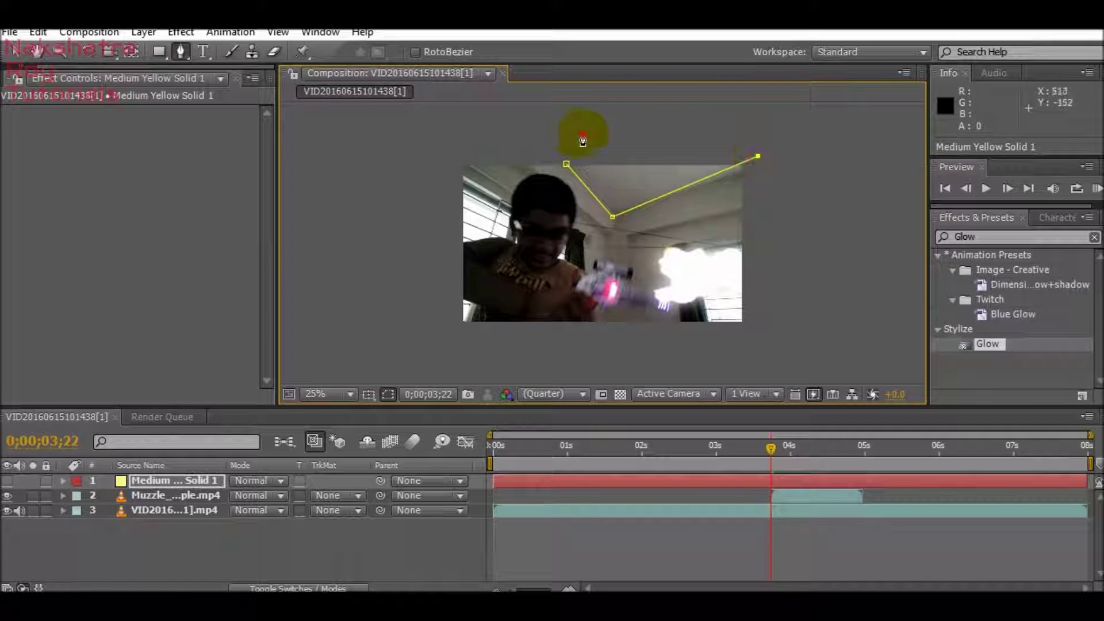
click(567, 165)
click(460, 183)
click(499, 212)
click(454, 215)
click(457, 185)
click(680, 217)
click(742, 213)
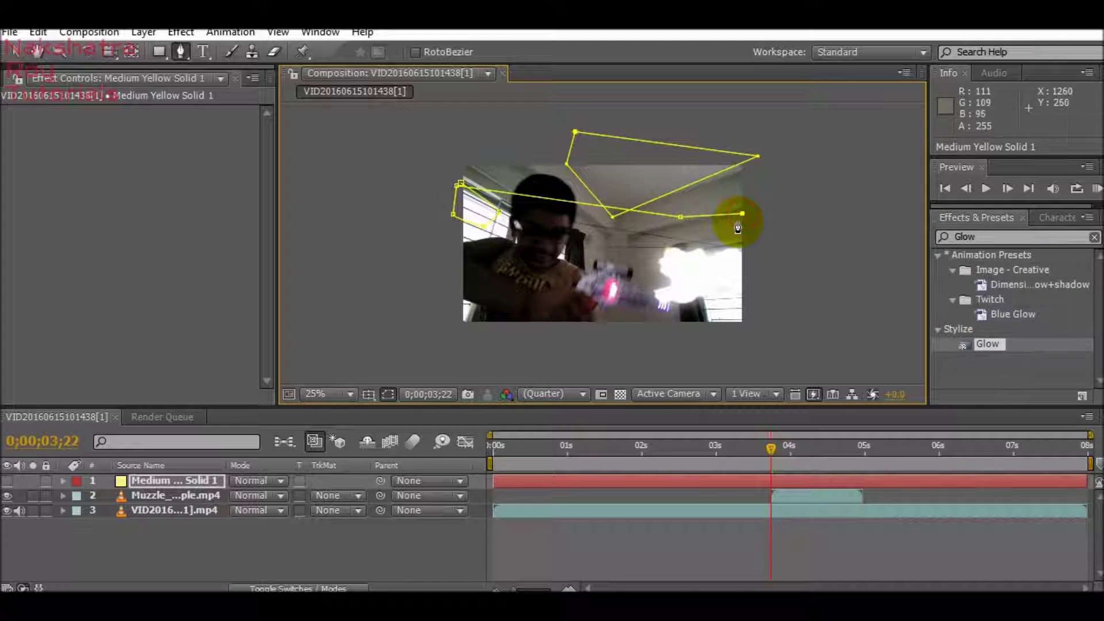
click(461, 185)
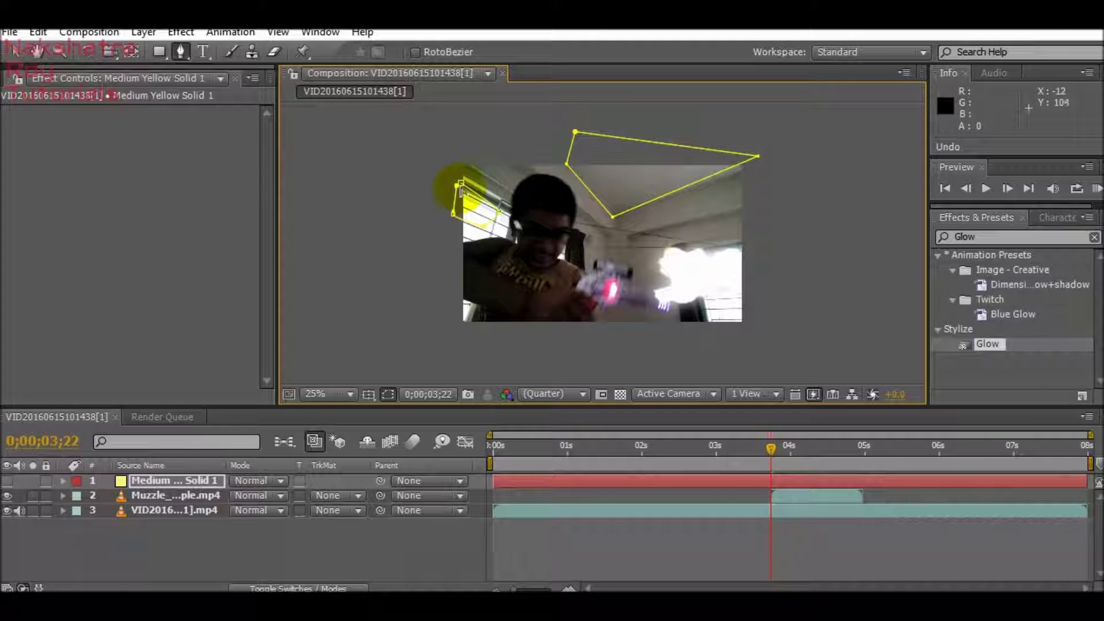
Draw a small third mask on the right side and show the yellow solid again.
click(672, 233)
click(728, 216)
click(730, 232)
click(687, 232)
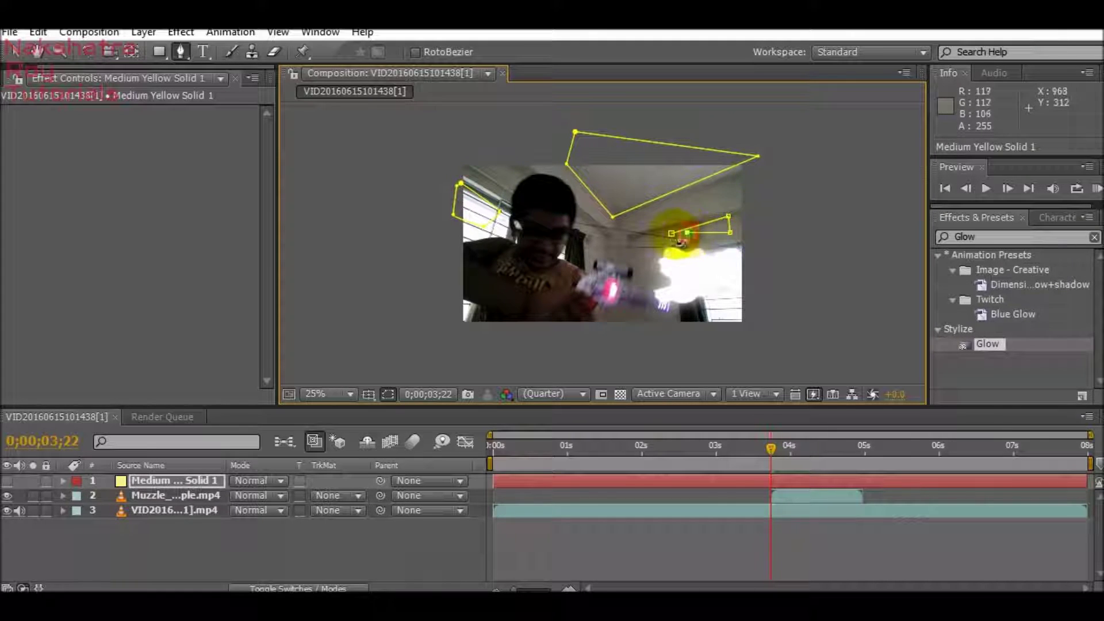
click(671, 233)
click(7, 481)
click(176, 483)
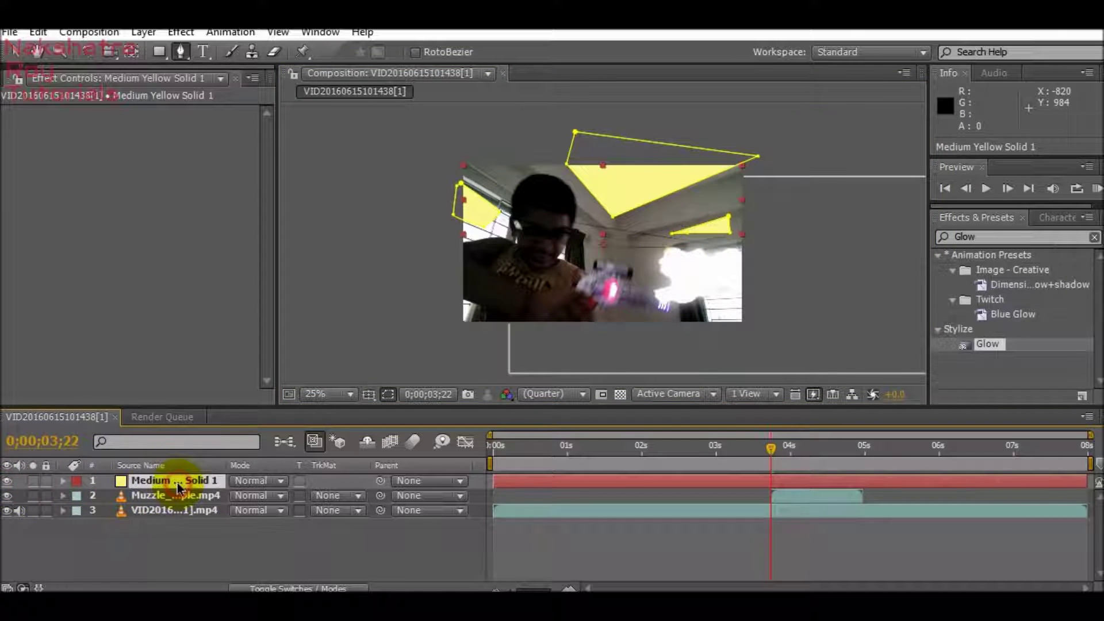
Set the yellow solid's Opacity to 40%.
key(t)
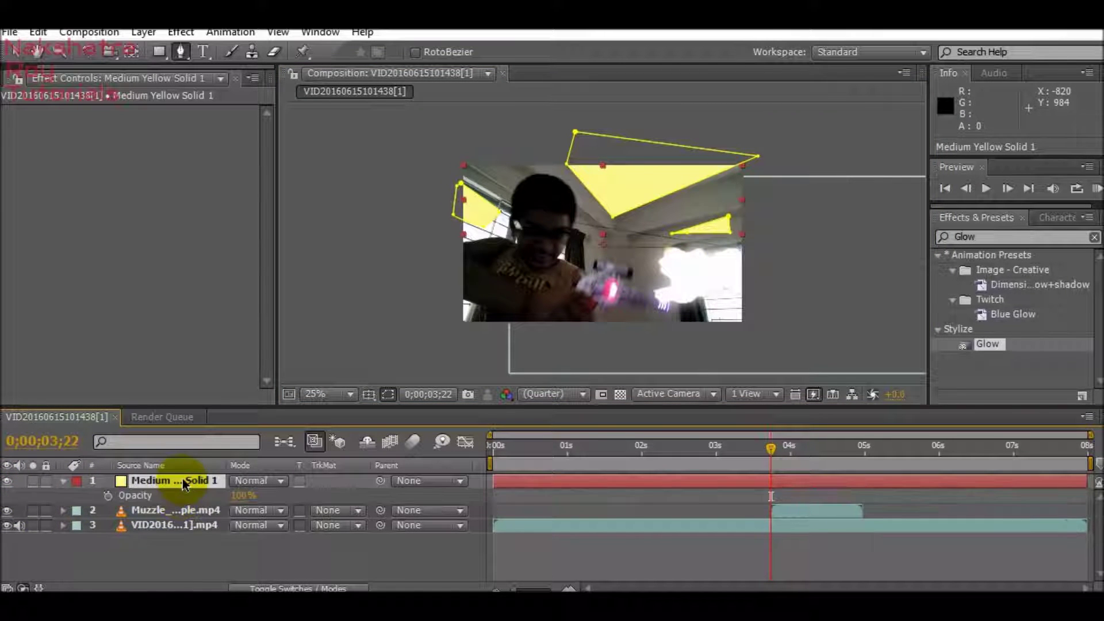
click(242, 495)
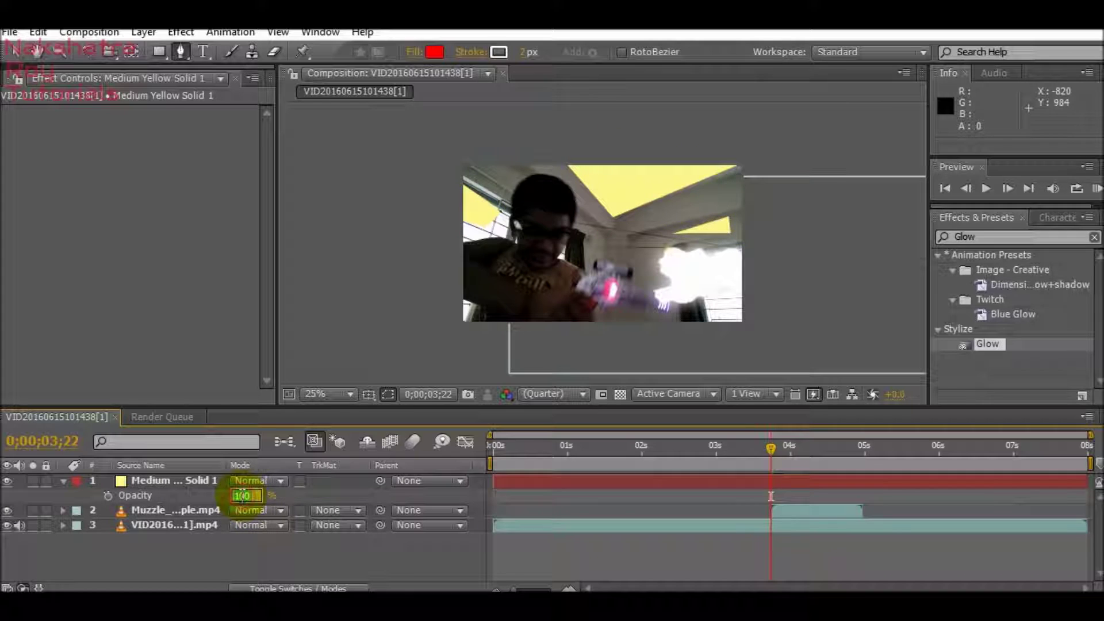
click(265, 557)
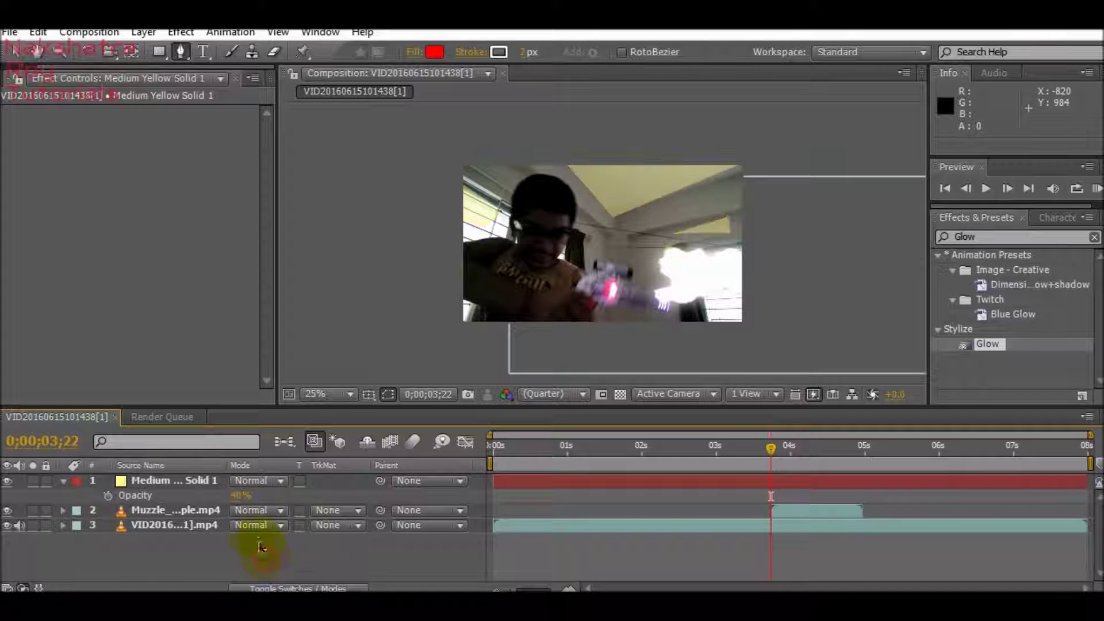
Feather the yellow solid's Mask 1 to 115 pixels.
click(62, 483)
scroll(125, 534, down, 3)
scroll(98, 512, up, 3)
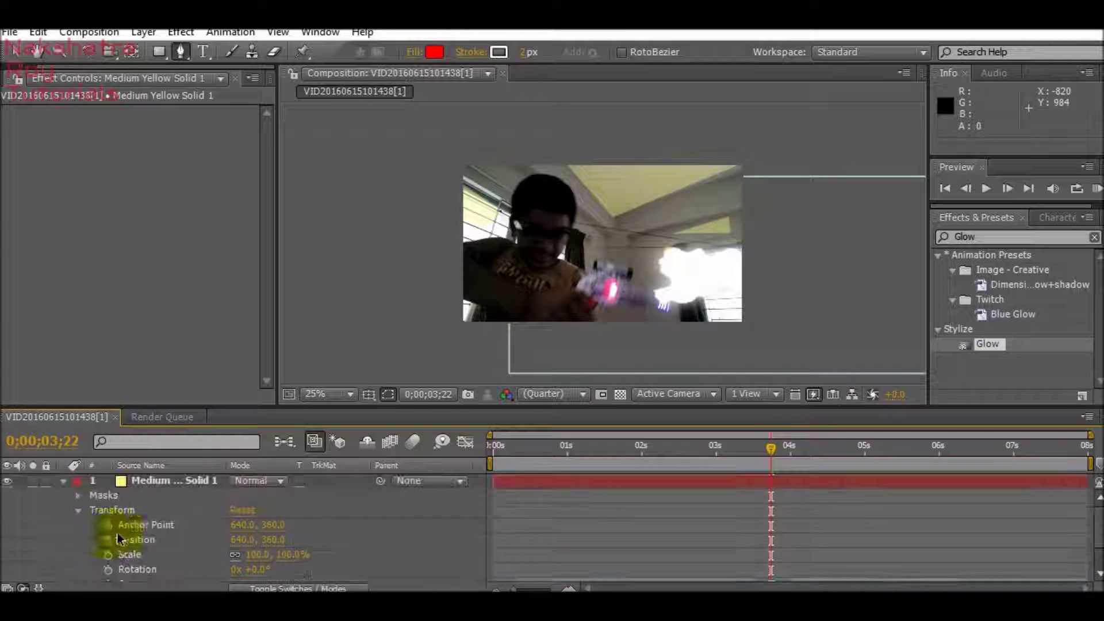
click(78, 495)
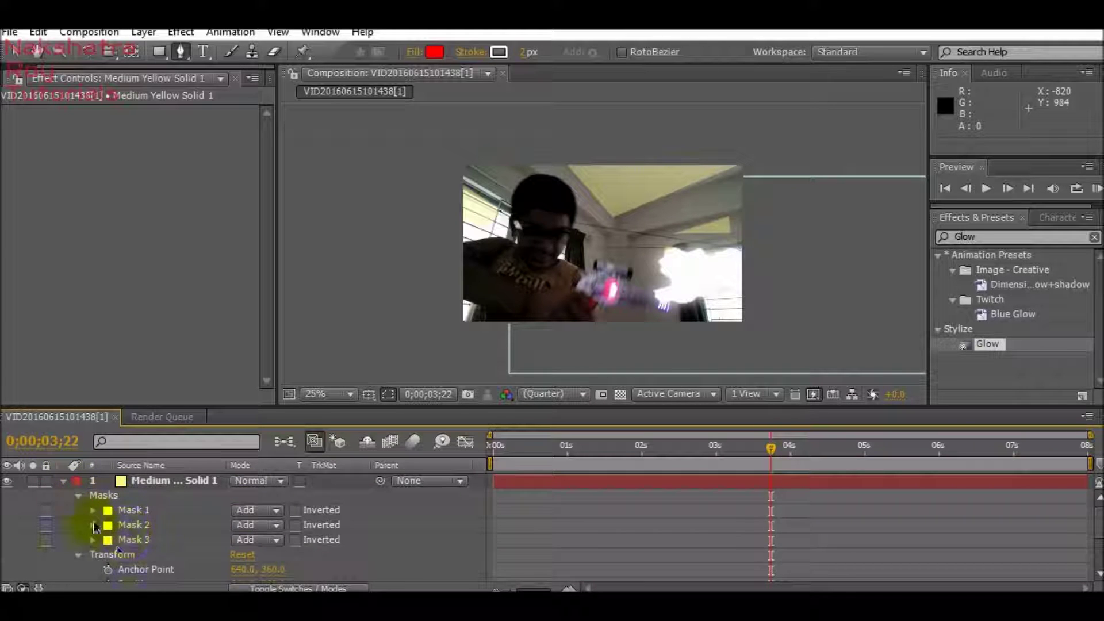
click(134, 539)
shift+click(130, 510)
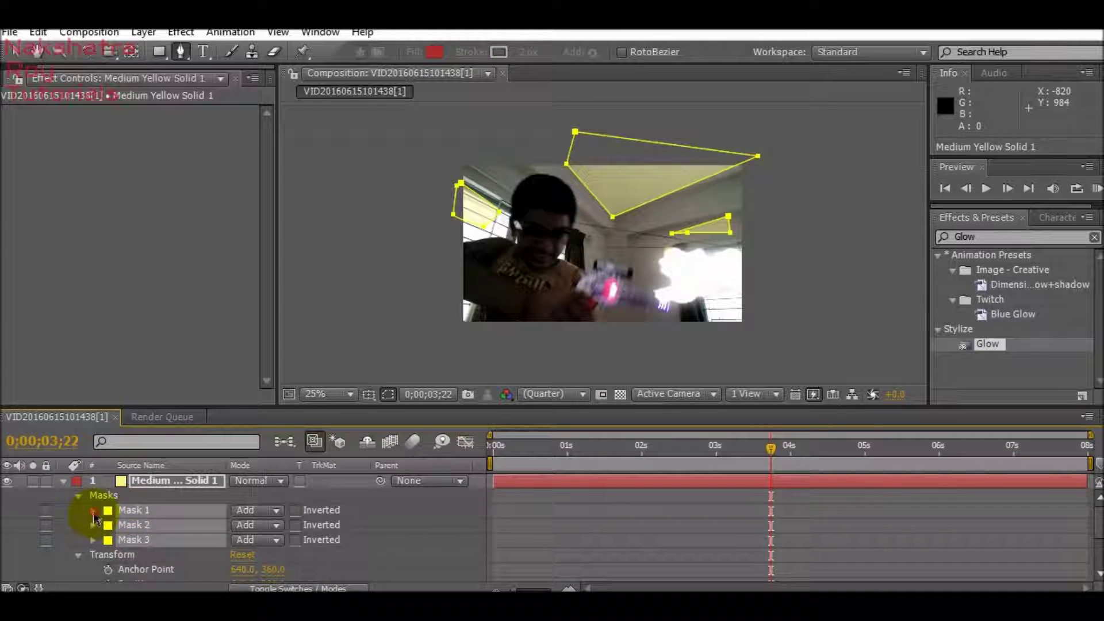
click(93, 510)
drag(272, 539, 366, 534)
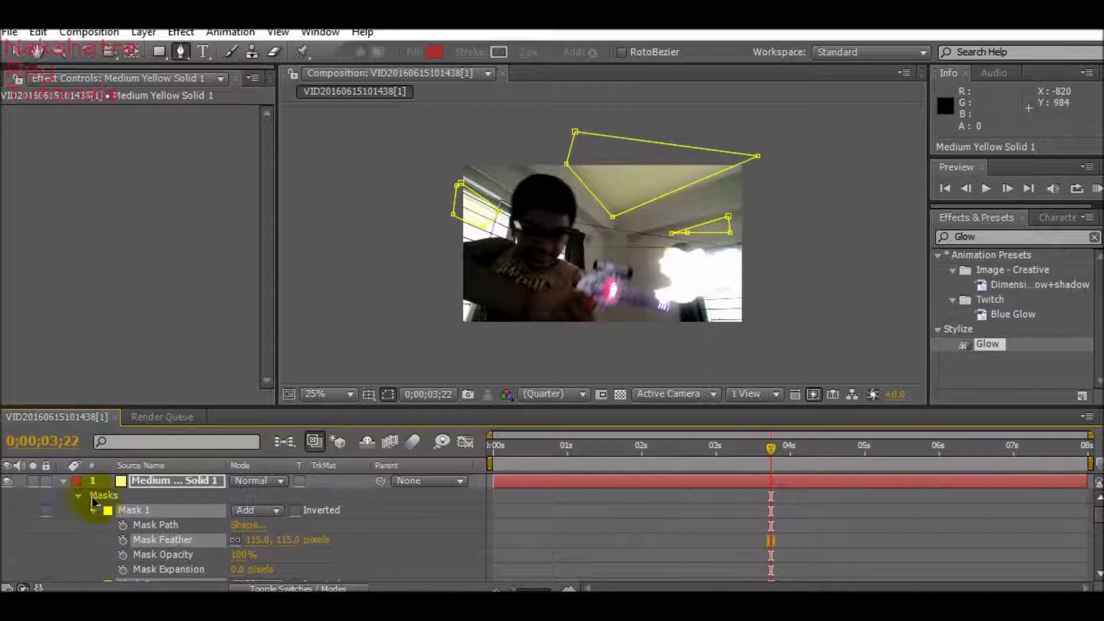
click(64, 482)
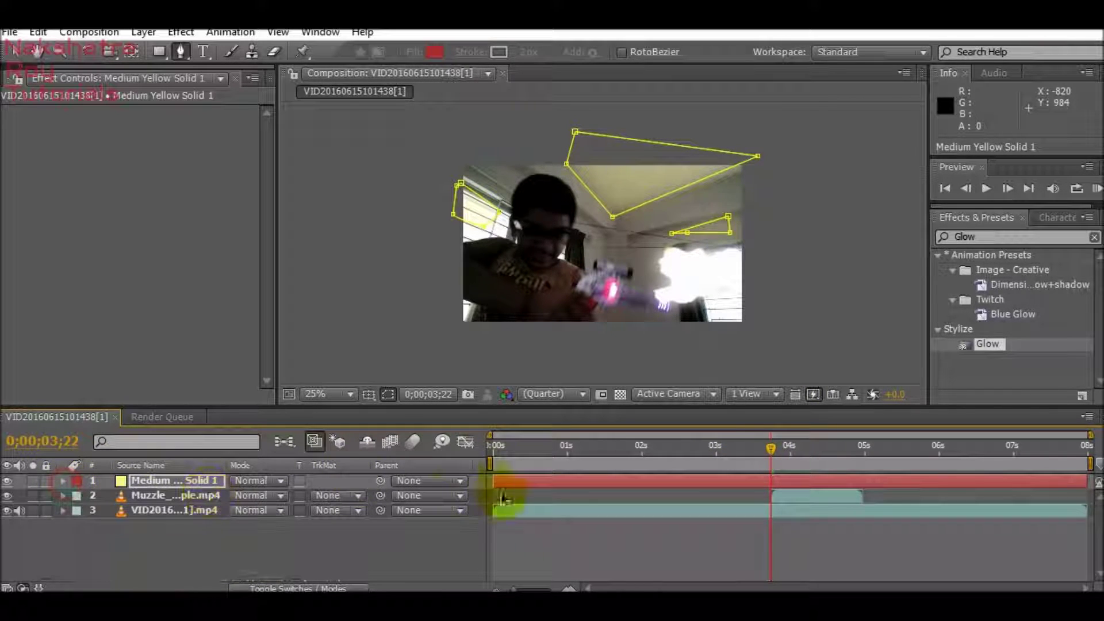
Trim the yellow solid to start at the shot and end at 0;00;03;26.
click(179, 483)
key(alt+bracketleft)
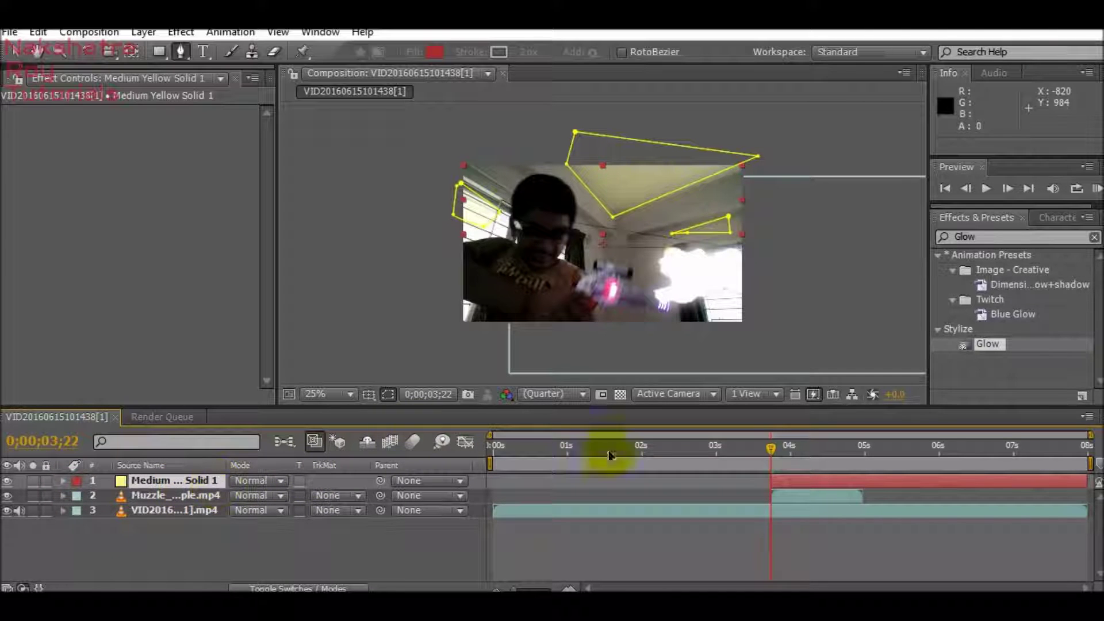
drag(774, 446, 780, 446)
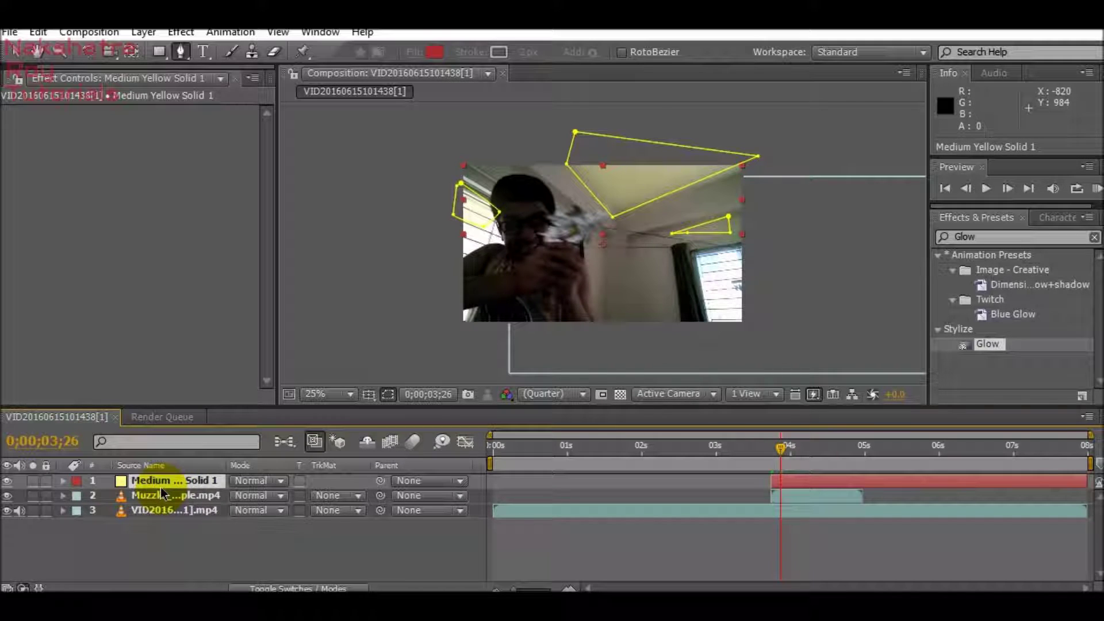
key(alt+bracketright)
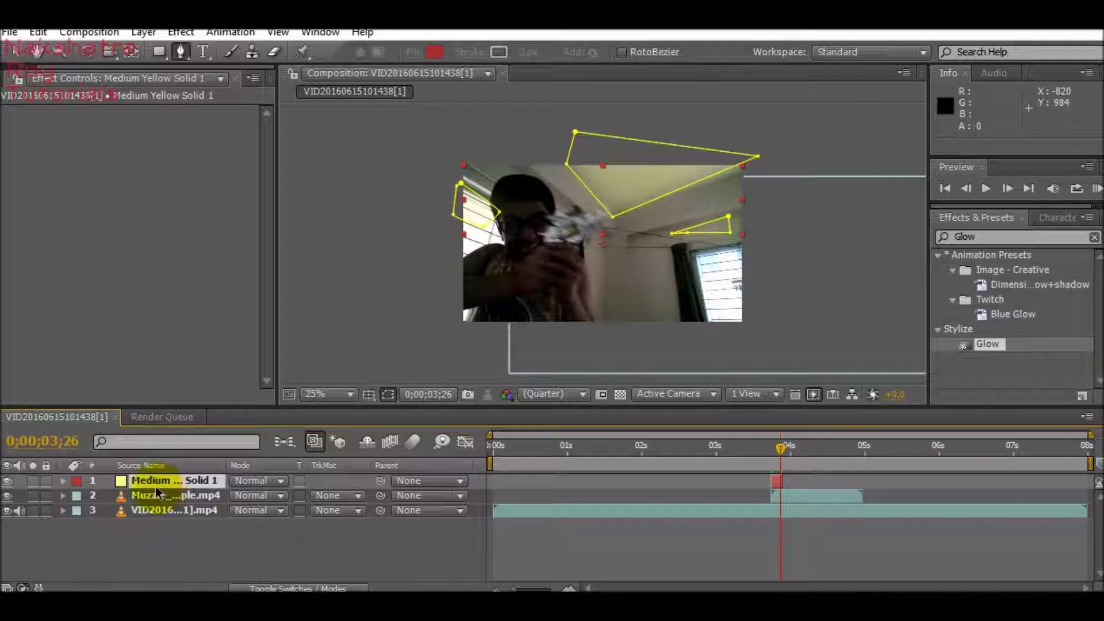
Preview the flash from just before the shot.
drag(780, 454, 738, 454)
key(space)
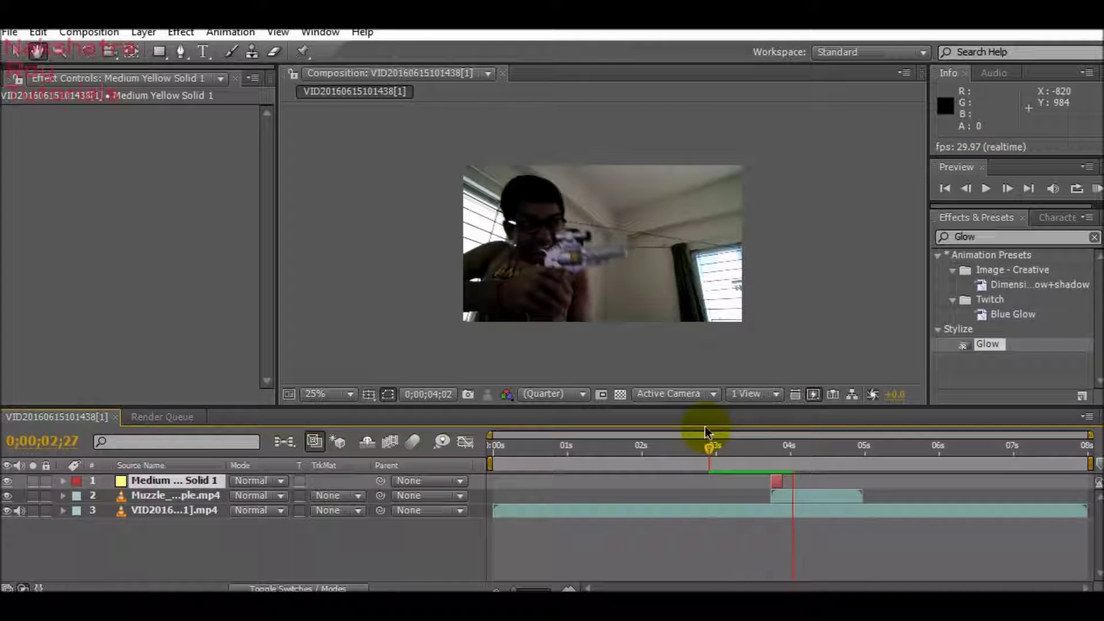
key(space)
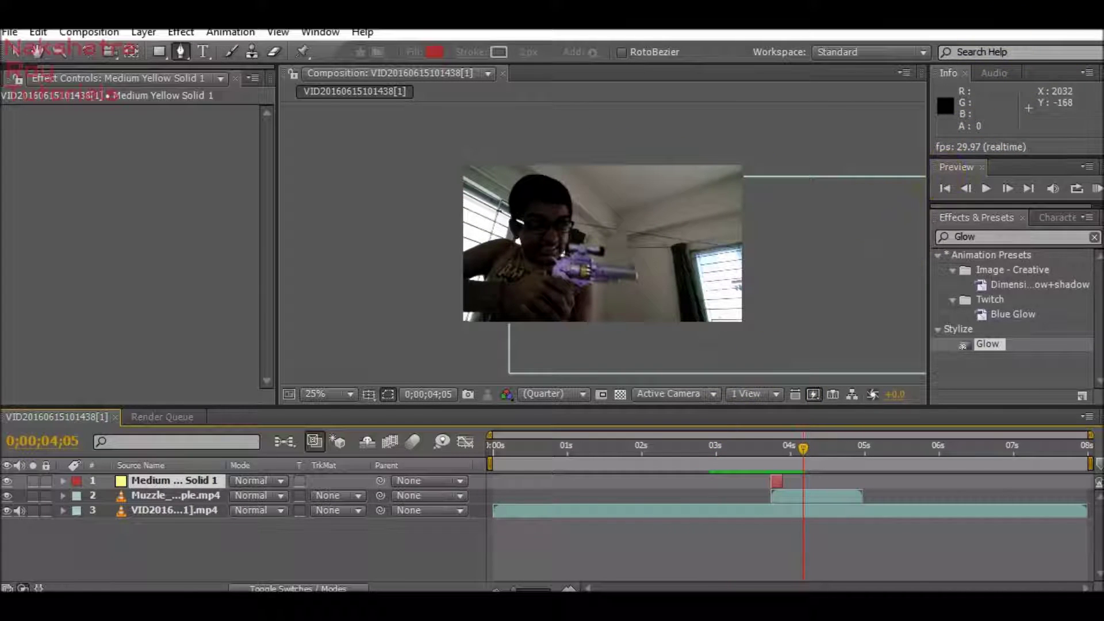